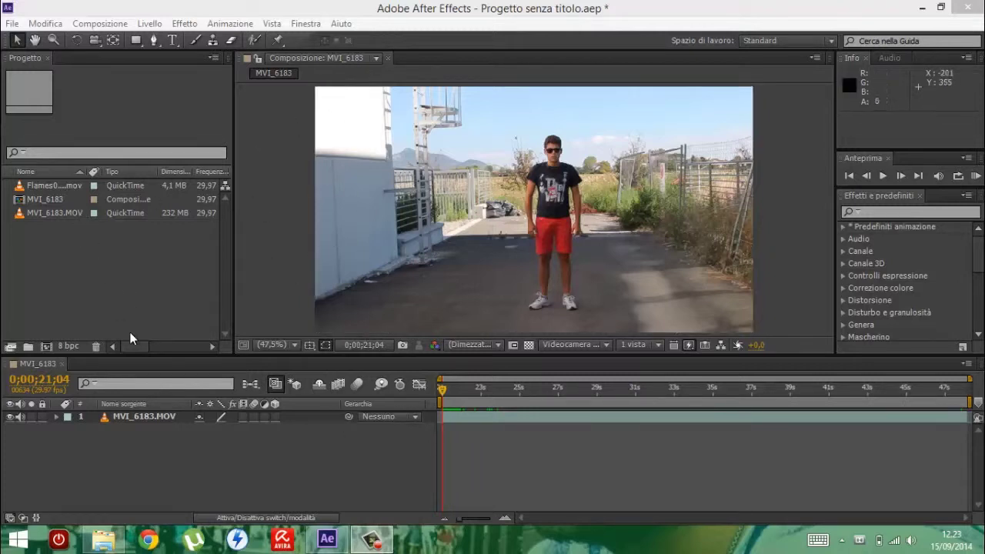
pyautogui.click(414, 6)
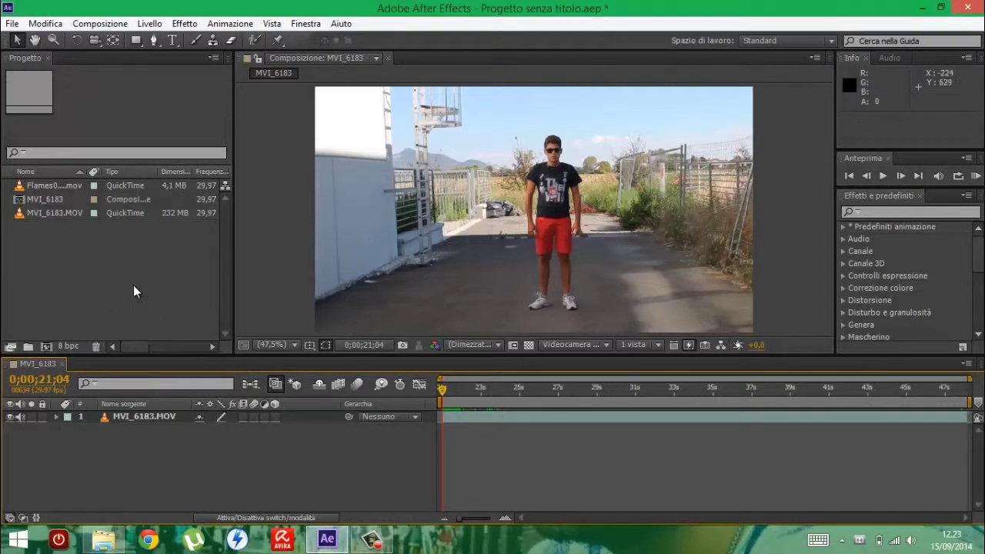
pyautogui.click(39, 203)
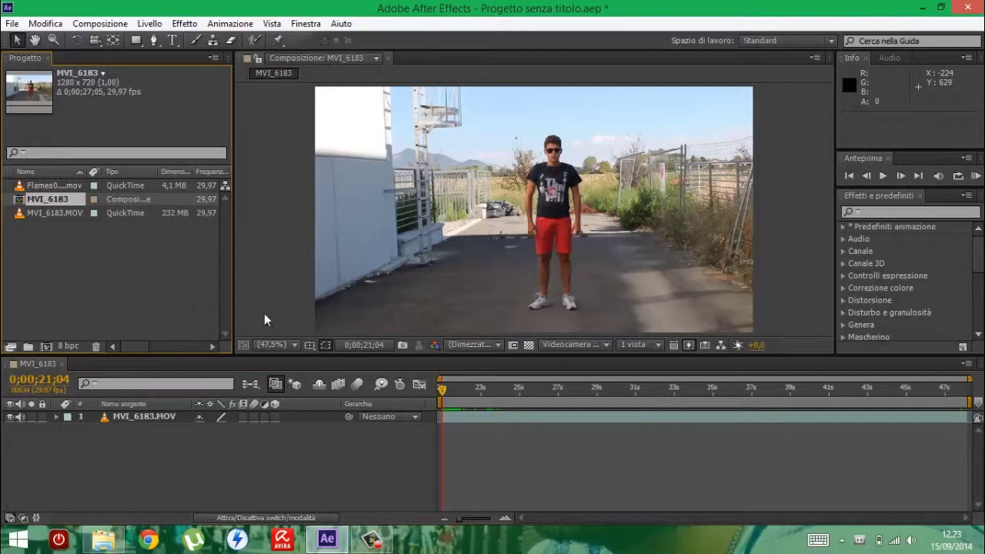
pyautogui.click(77, 186)
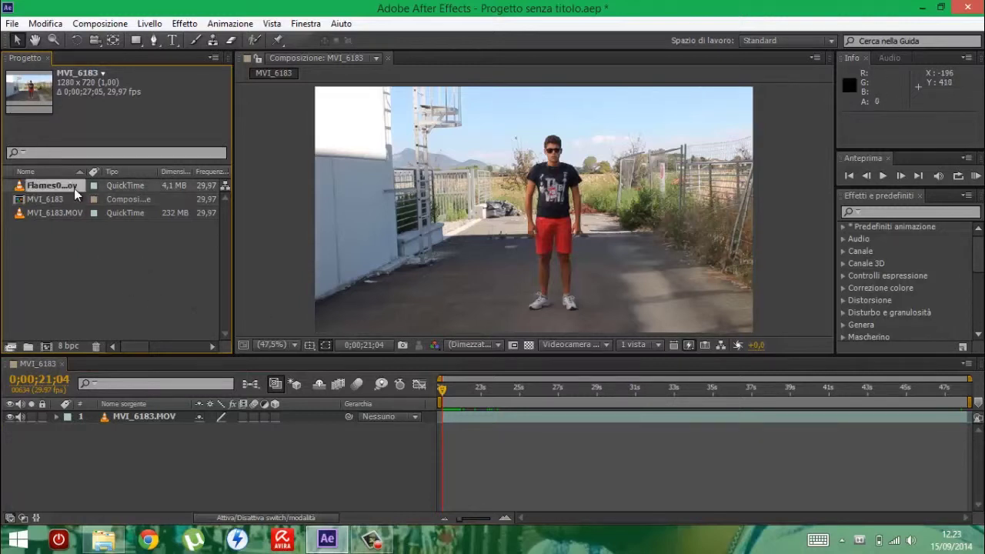
pyautogui.click(80, 241)
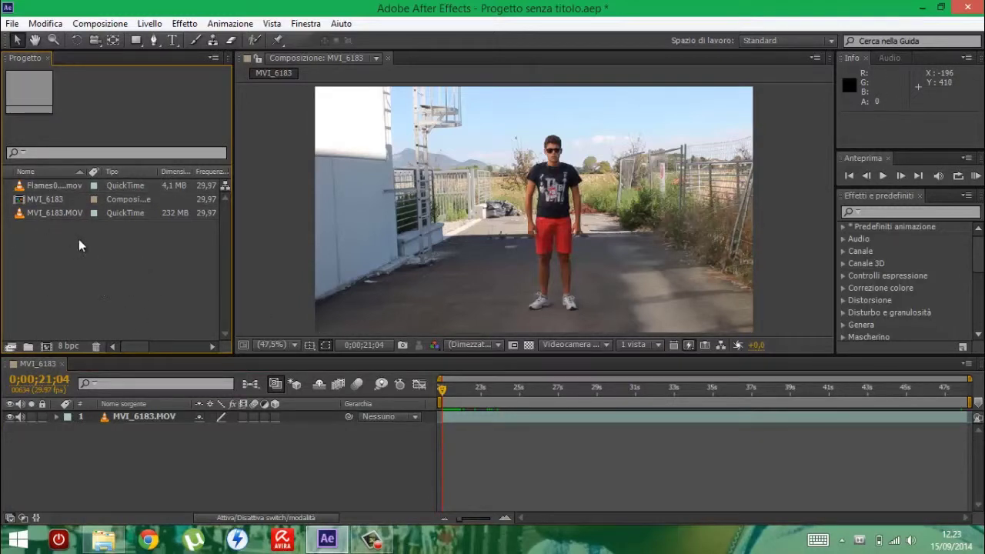
pyautogui.click(75, 187)
pyautogui.click(128, 415)
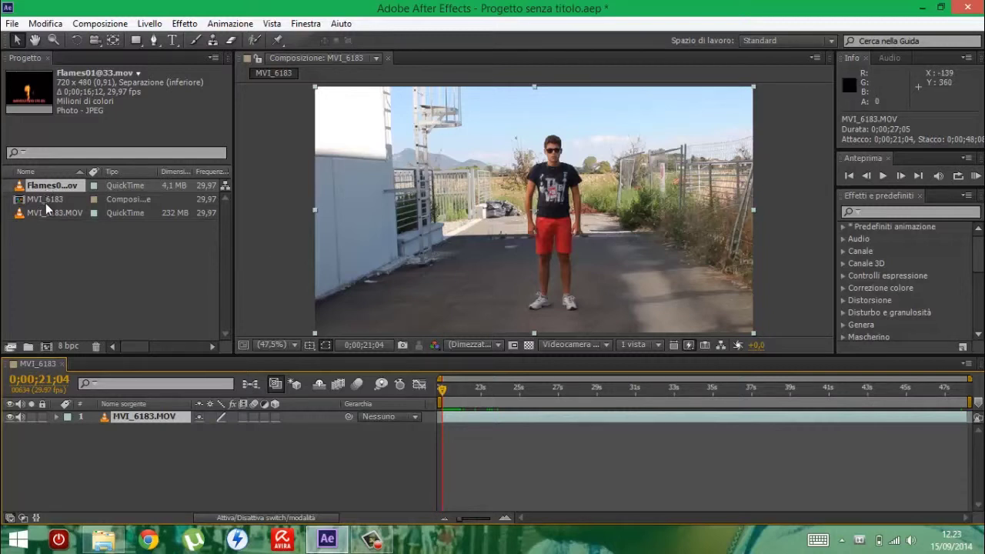
pyautogui.moveTo(46, 203); pyautogui.dragTo(52, 233)
pyautogui.moveTo(101, 342); pyautogui.dragTo(132, 418)
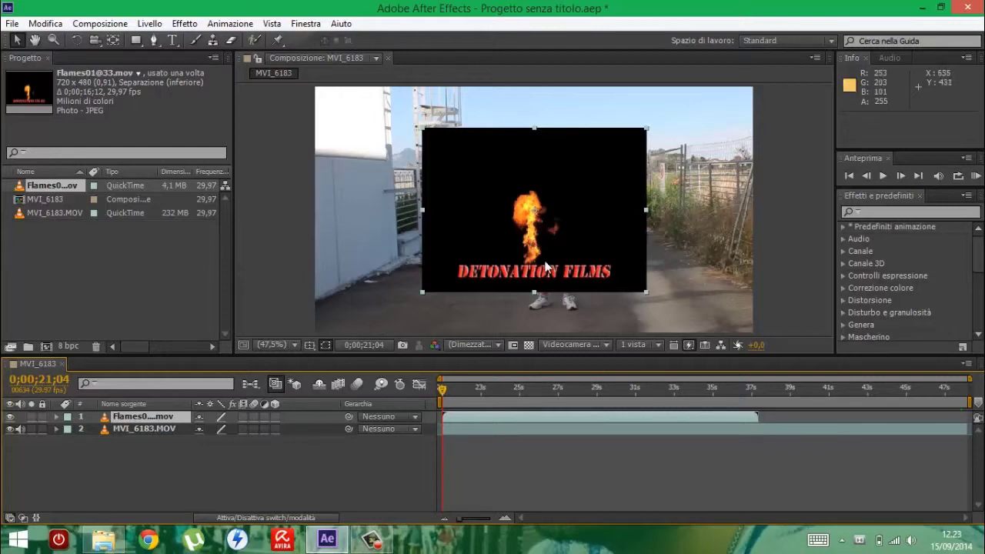
# Step: Set the Flames layer's blending mode to Aggiungi (Add) so its black background drops out
pyautogui.rightClick(128, 413)
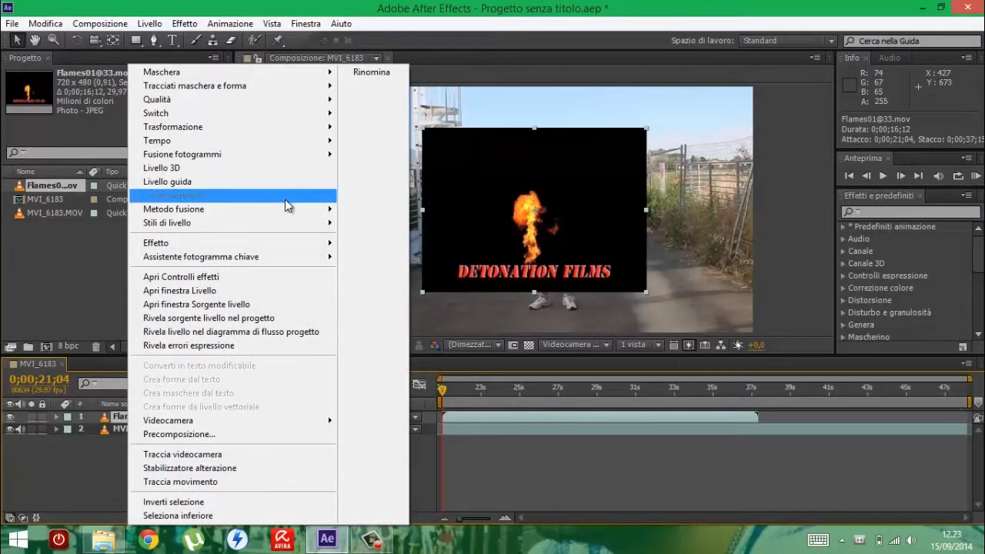
pyautogui.moveTo(288, 208)
pyautogui.click(369, 238)
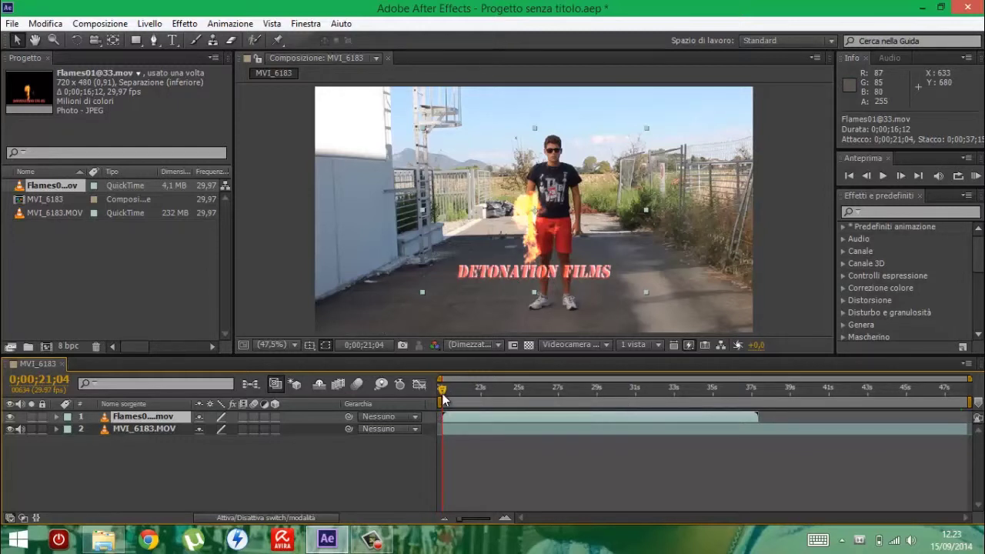
pyautogui.moveTo(443, 396); pyautogui.dragTo(452, 400)
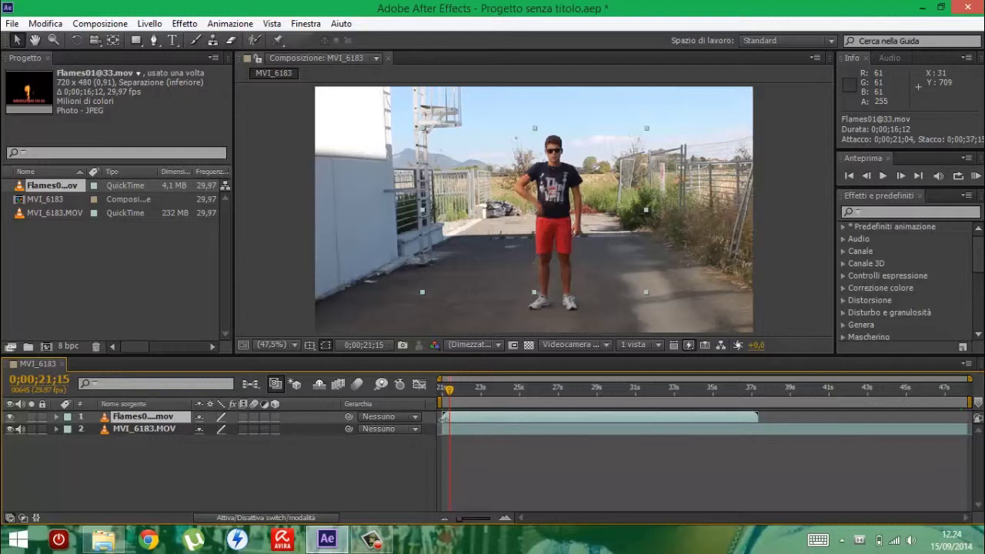
# Step: Shift the Flames layer later so it starts at 0;00;21;29 and ends at 0;00;37;28
pyautogui.moveTo(442, 416); pyautogui.dragTo(444, 416)
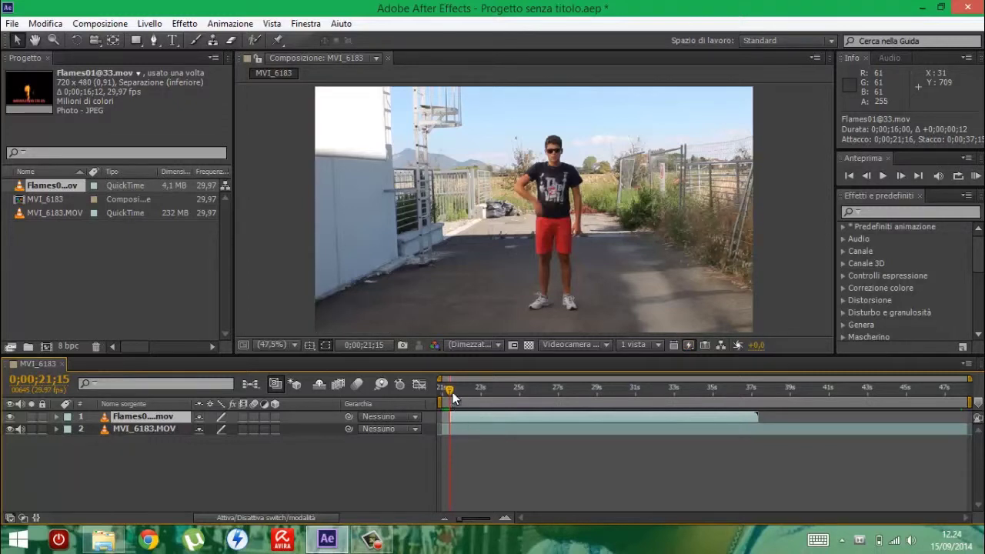
pyautogui.moveTo(453, 392); pyautogui.dragTo(464, 392)
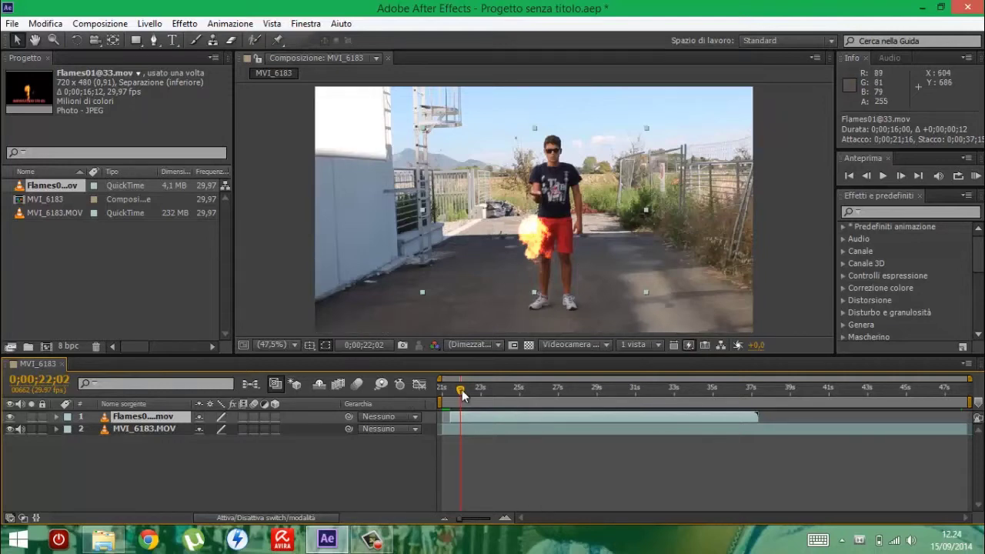
pyautogui.moveTo(462, 391); pyautogui.dragTo(431, 389)
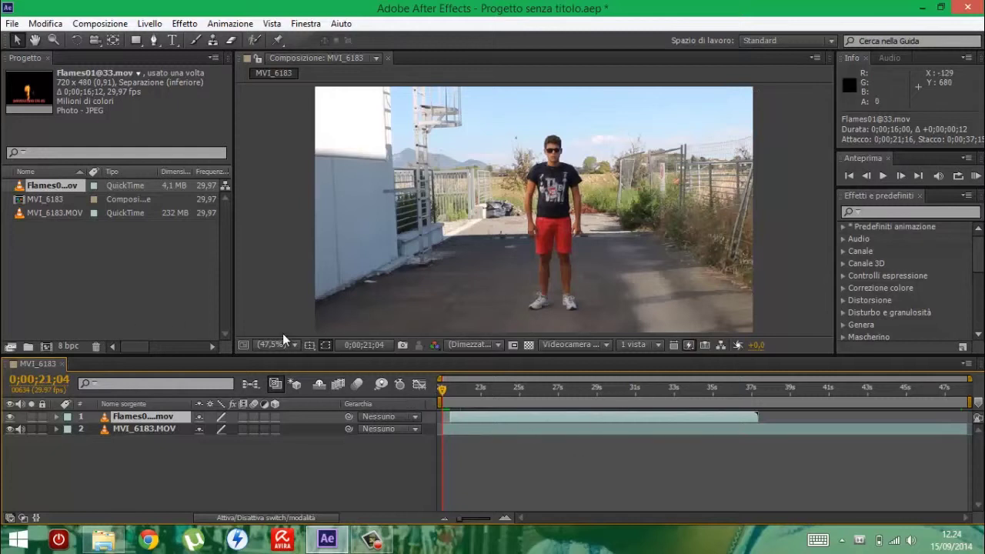
pyautogui.click(10, 416)
pyautogui.moveTo(446, 390); pyautogui.dragTo(456, 394)
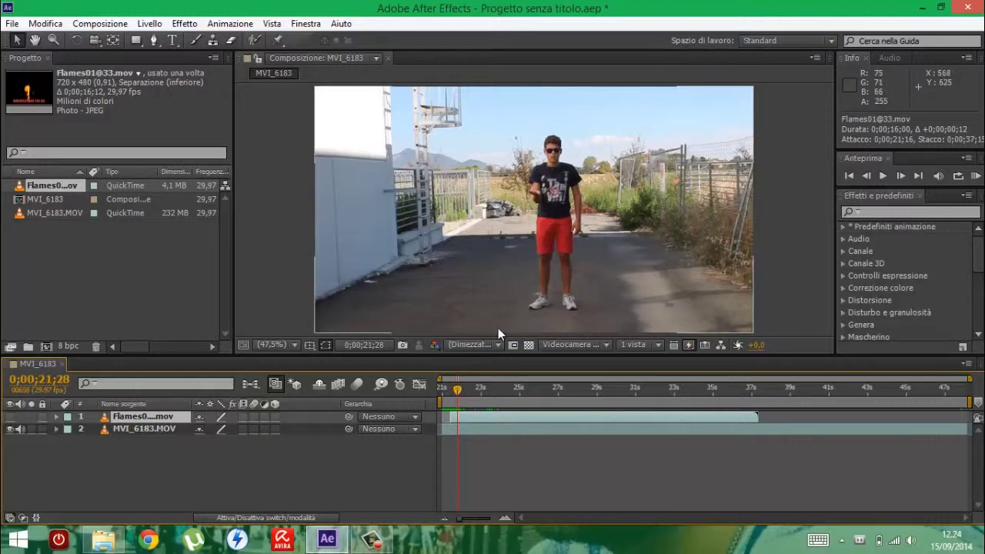
pyautogui.moveTo(465, 415); pyautogui.dragTo(461, 413)
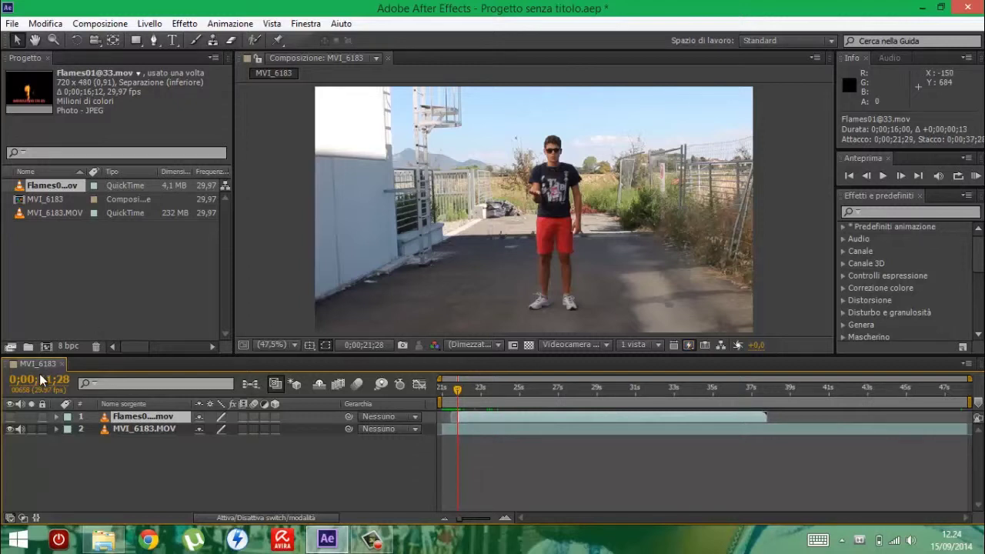
pyautogui.click(10, 416)
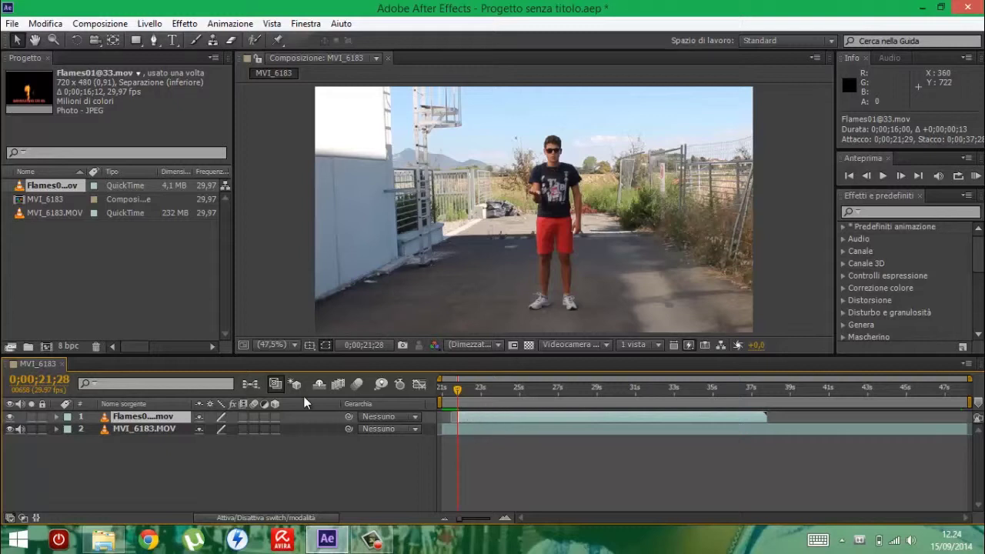
pyautogui.click(165, 476)
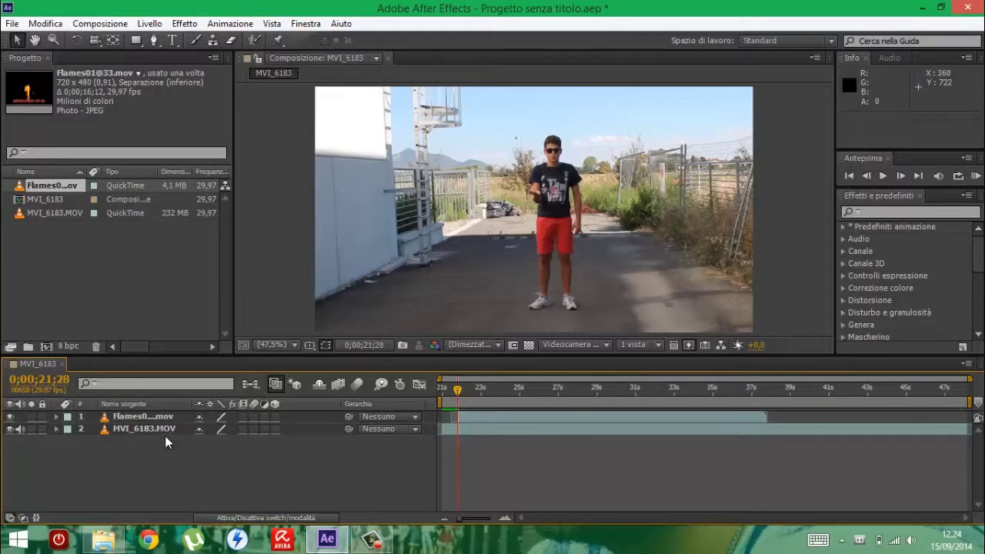
pyautogui.click(177, 419)
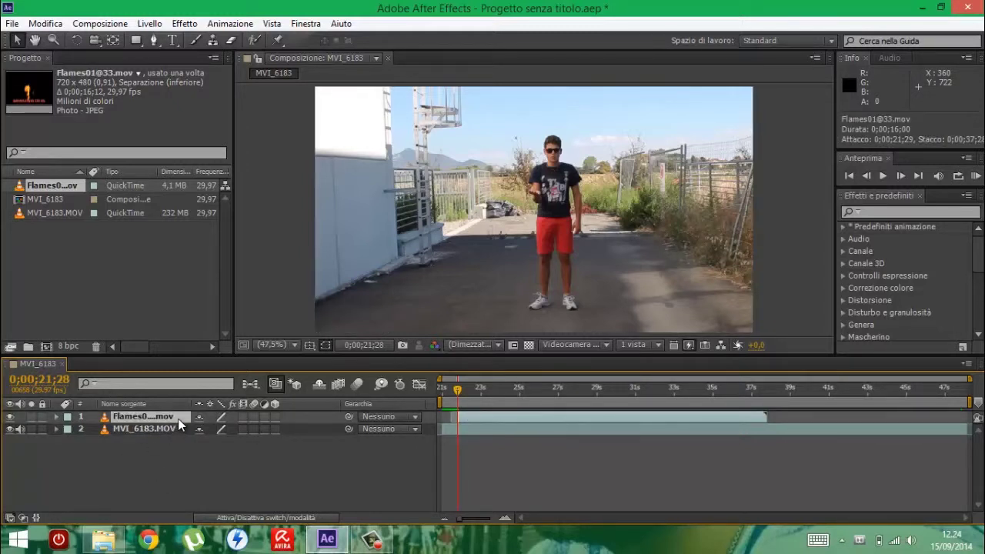
# Step: Add a 0% Opacity keyframe on the Flames layer and place the flames on the man's hand
pyautogui.press('t')
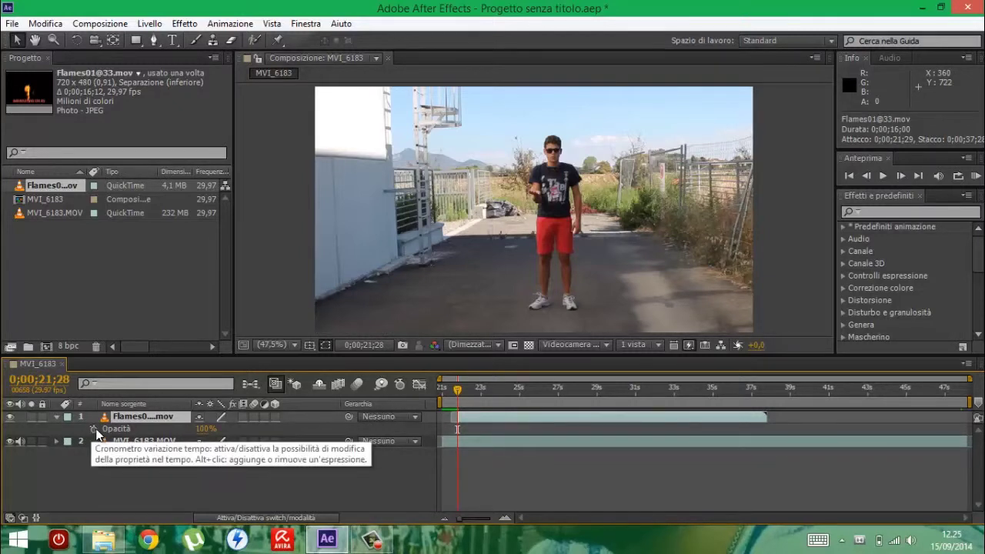
pyautogui.click(93, 430)
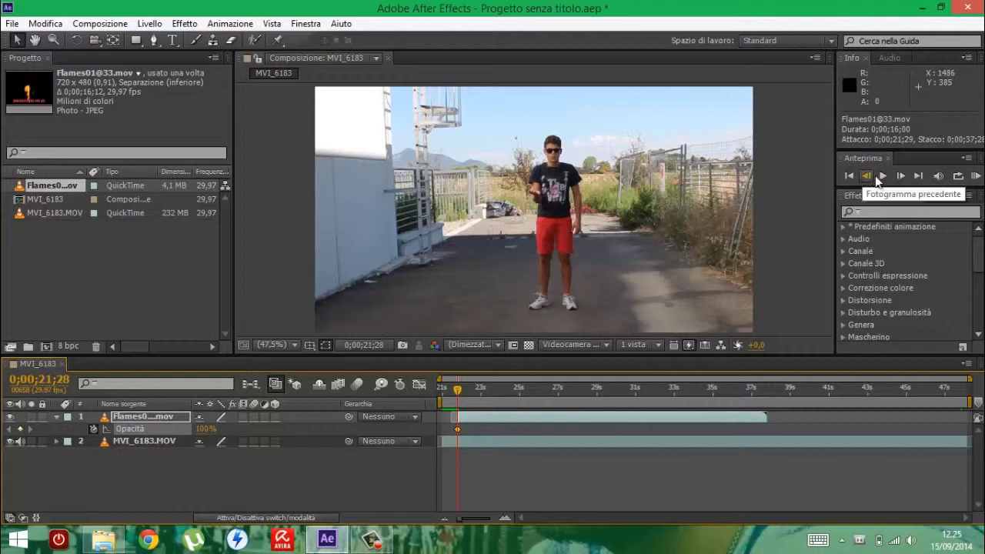
pyautogui.click(902, 177)
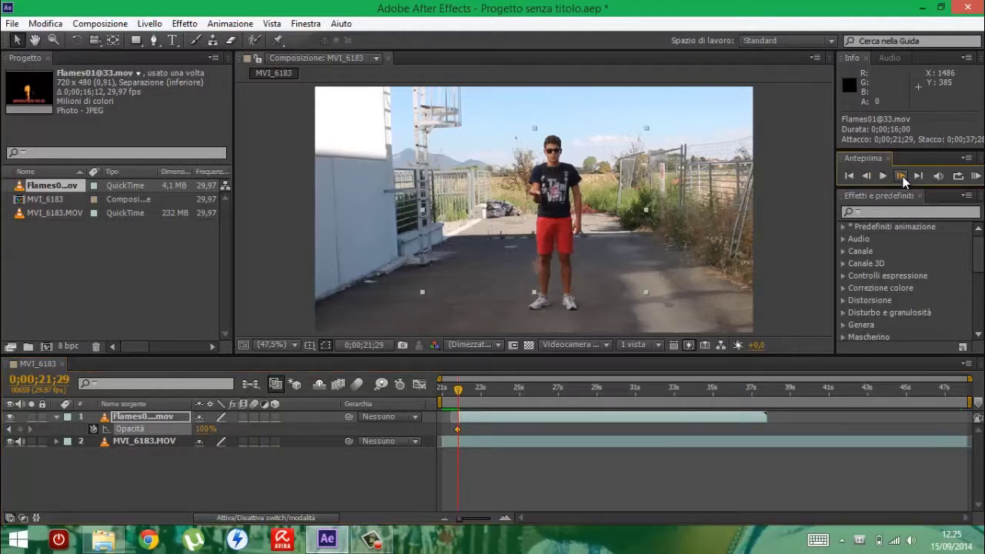
pyautogui.click(902, 176)
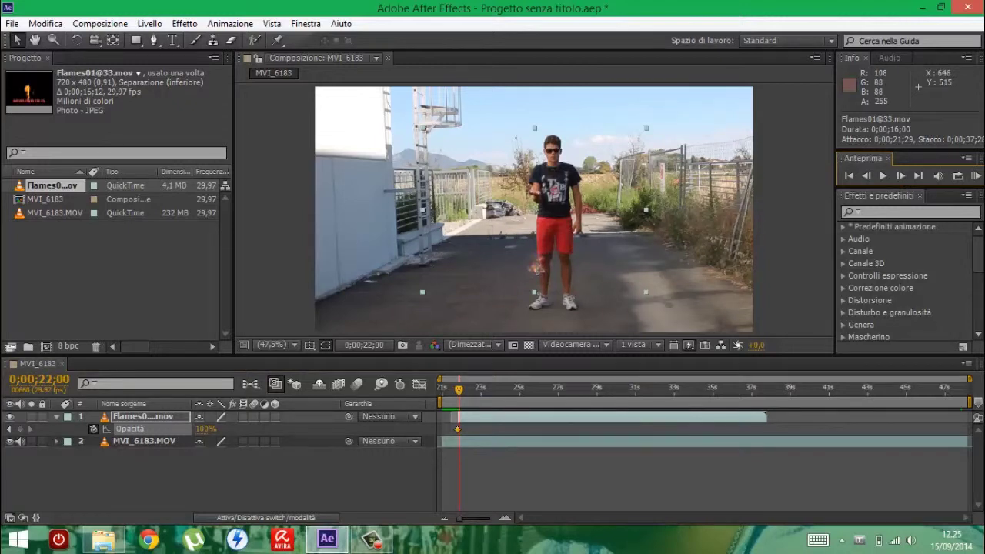
pyautogui.moveTo(538, 267); pyautogui.dragTo(537, 189)
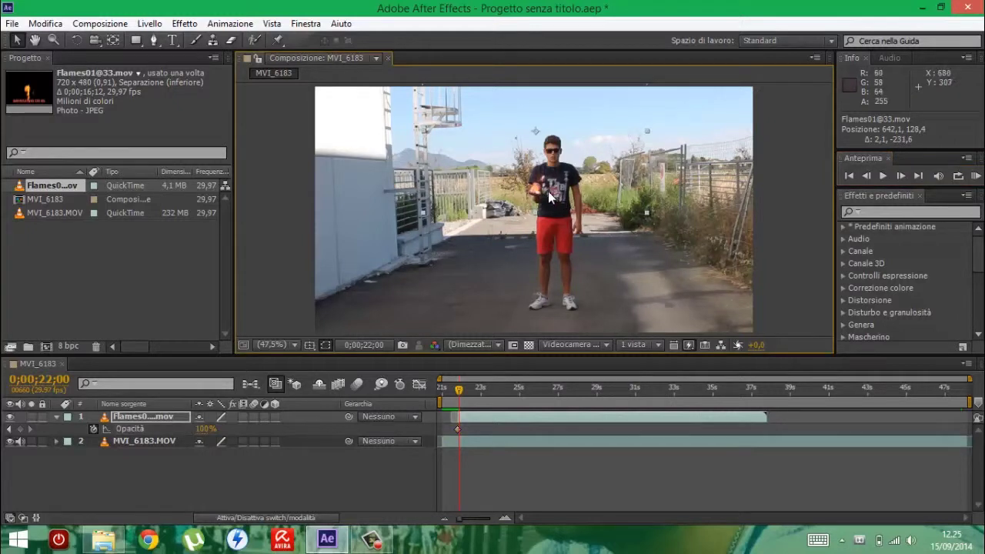
pyautogui.moveTo(537, 187); pyautogui.dragTo(537, 185)
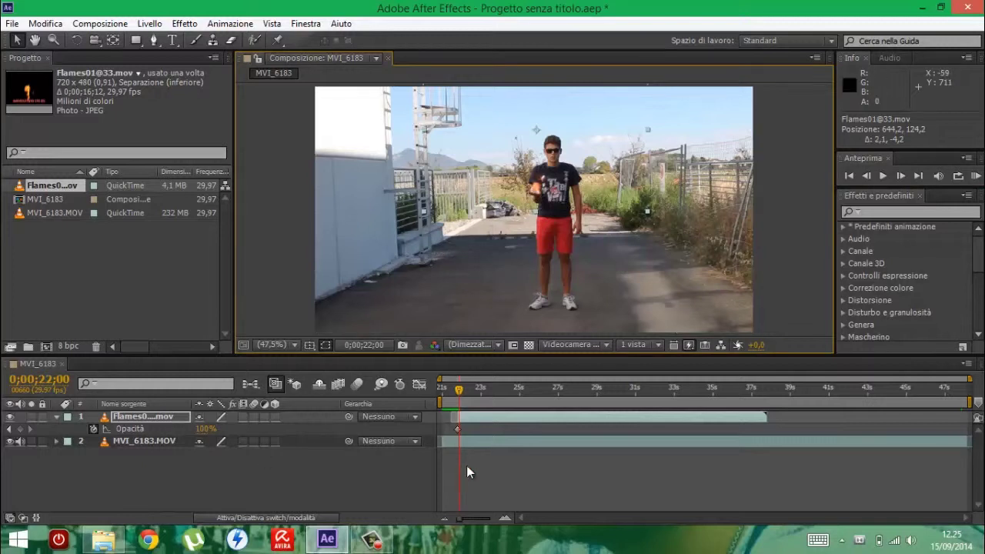
# Step: Add a 100% Opacity keyframe a few frames later, at 0;00;22;01
pyautogui.click(457, 429)
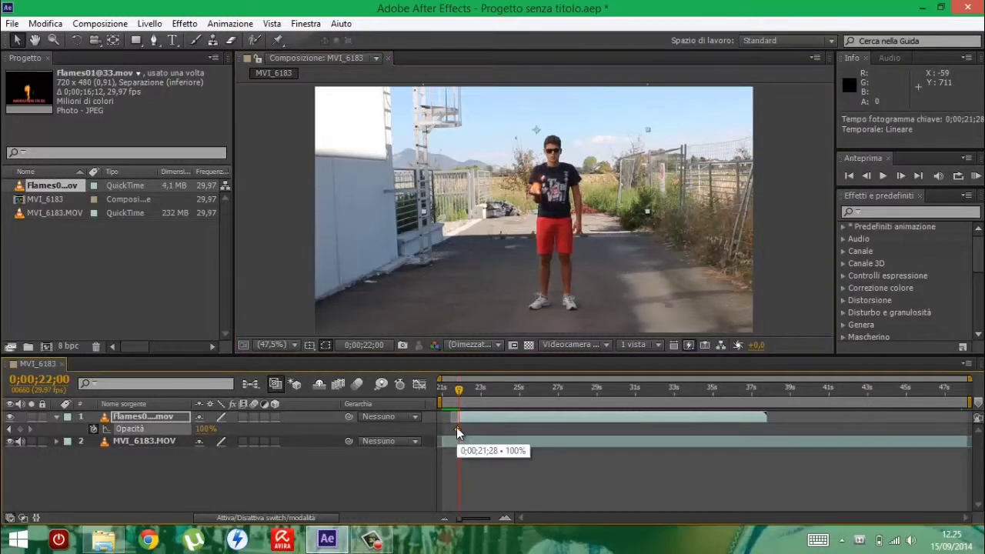
pyautogui.click(213, 424)
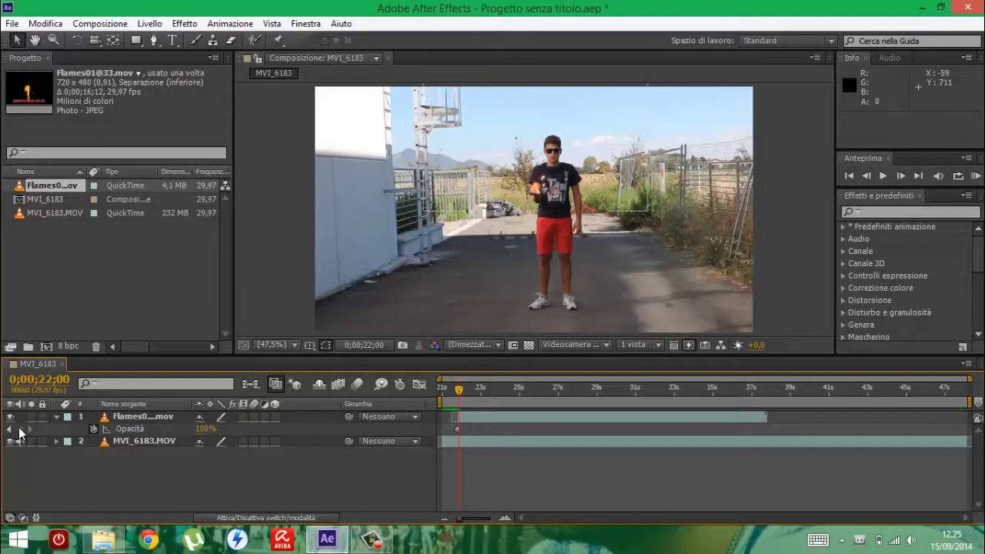
pyautogui.click(10, 428)
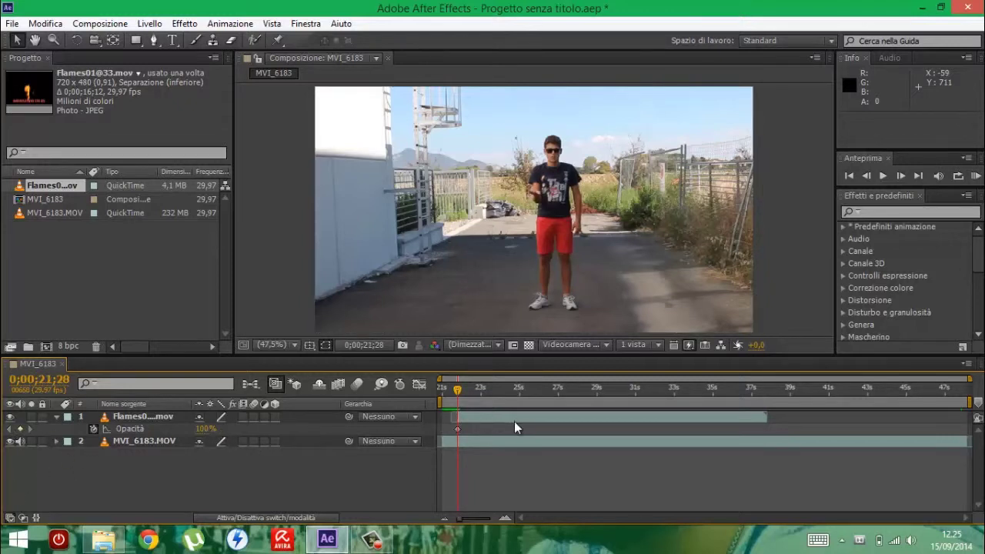
pyautogui.click(457, 428)
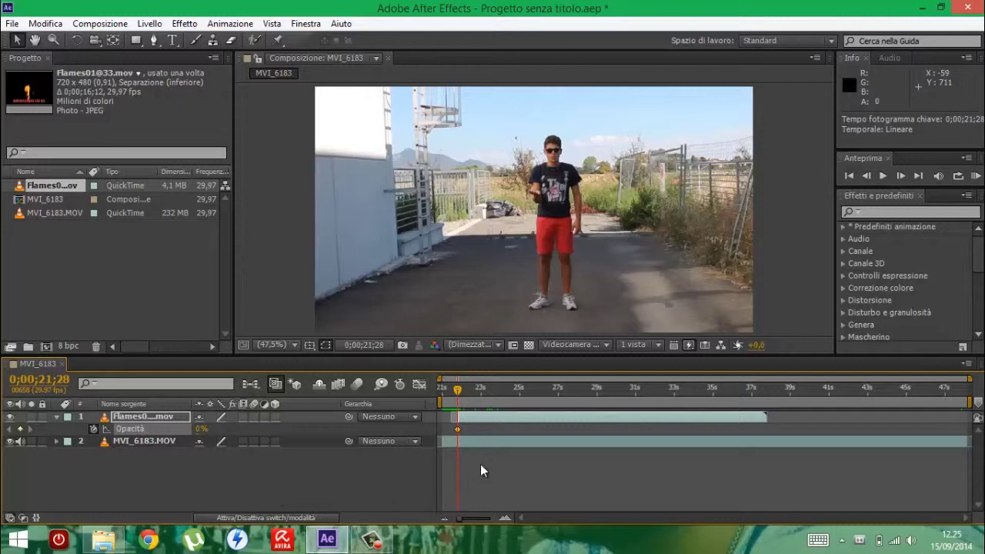
pyautogui.click(457, 428)
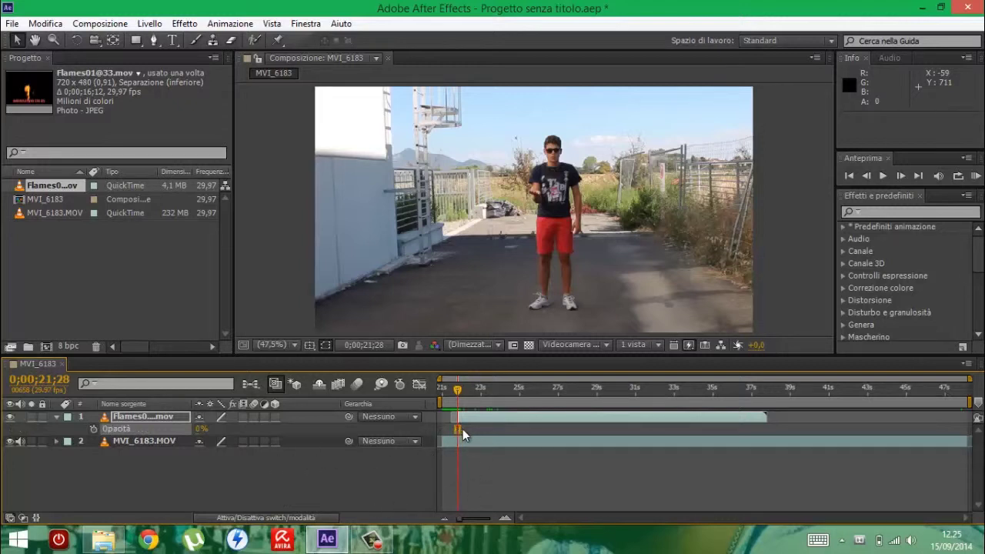
pyautogui.click(415, 505)
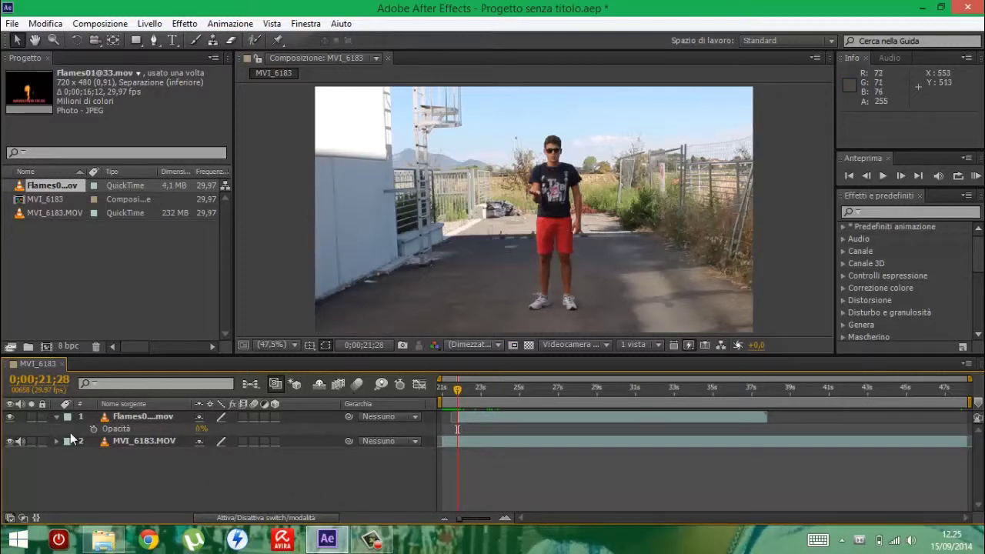
pyautogui.click(156, 431)
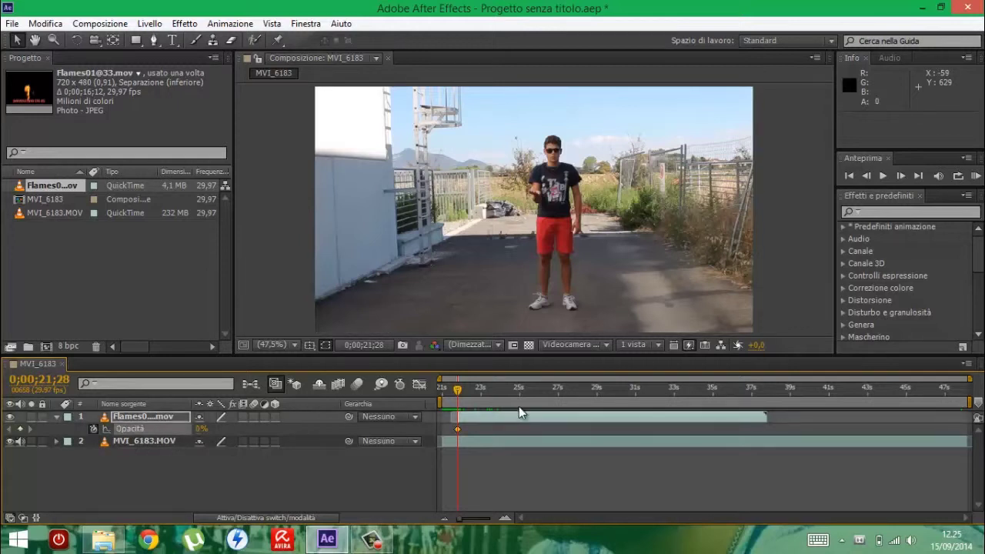
pyautogui.click(898, 178)
pyautogui.click(898, 178)
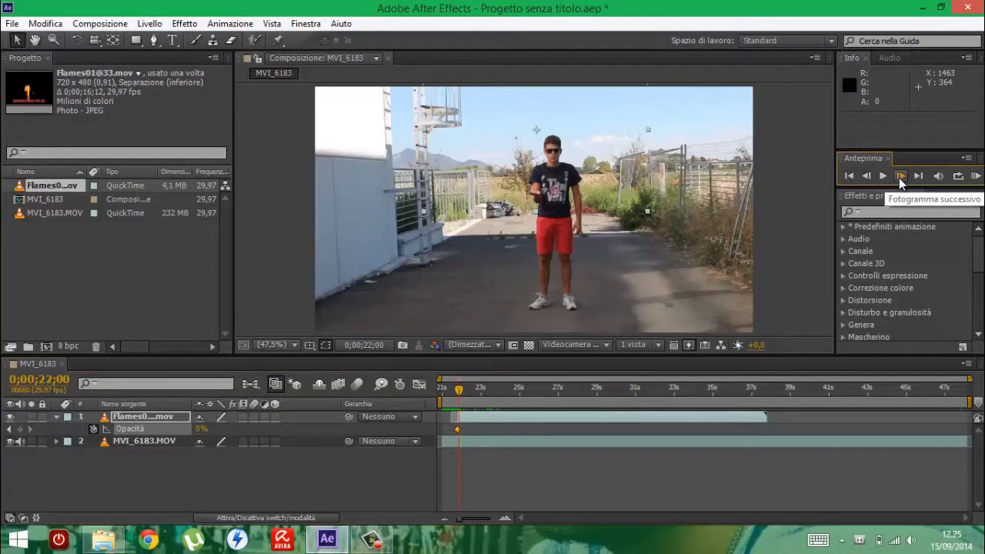
pyautogui.click(899, 178)
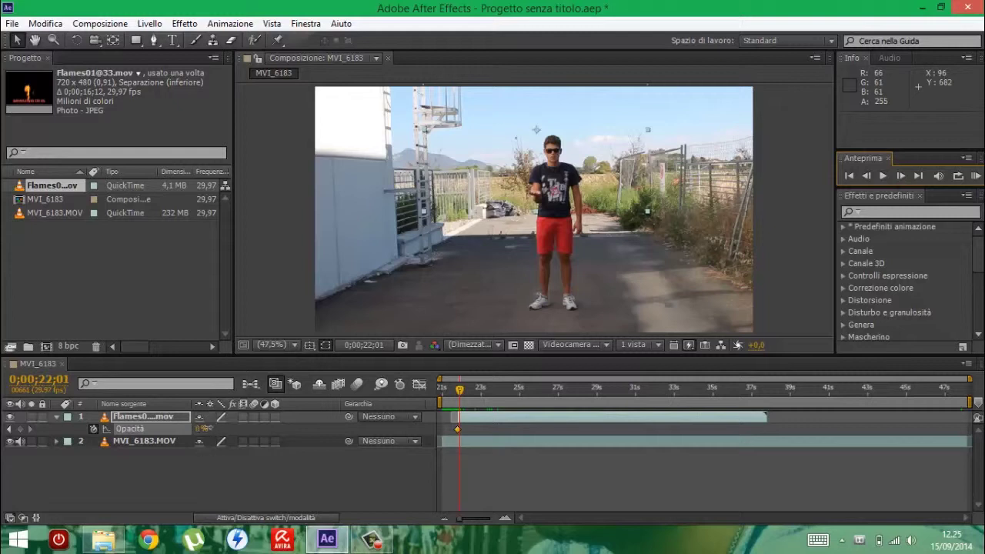
pyautogui.moveTo(204, 428); pyautogui.dragTo(274, 428)
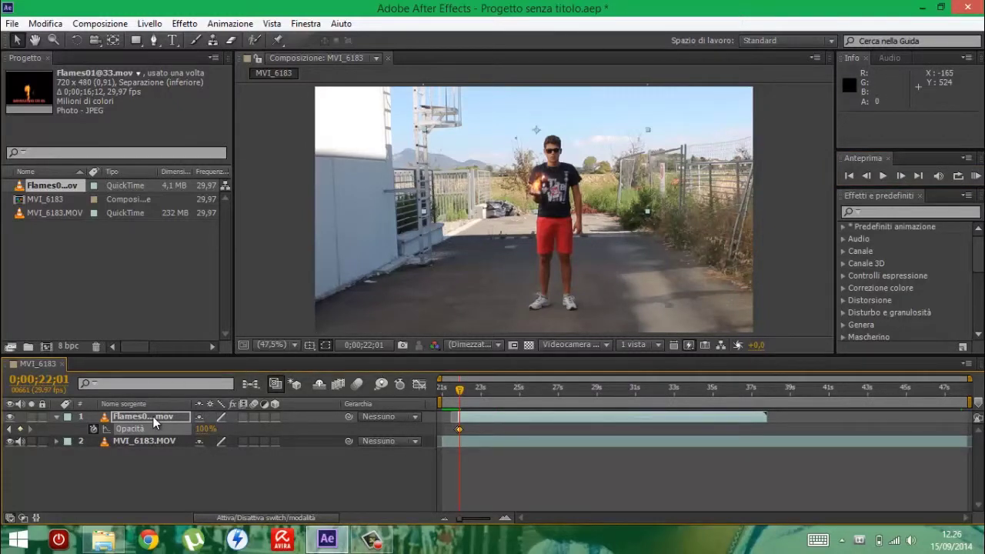
# Step: Enable Position keyframing on the Flames layer and place the flames on the hand at 0;00;22;15
pyautogui.press('p')
pyautogui.click(94, 430)
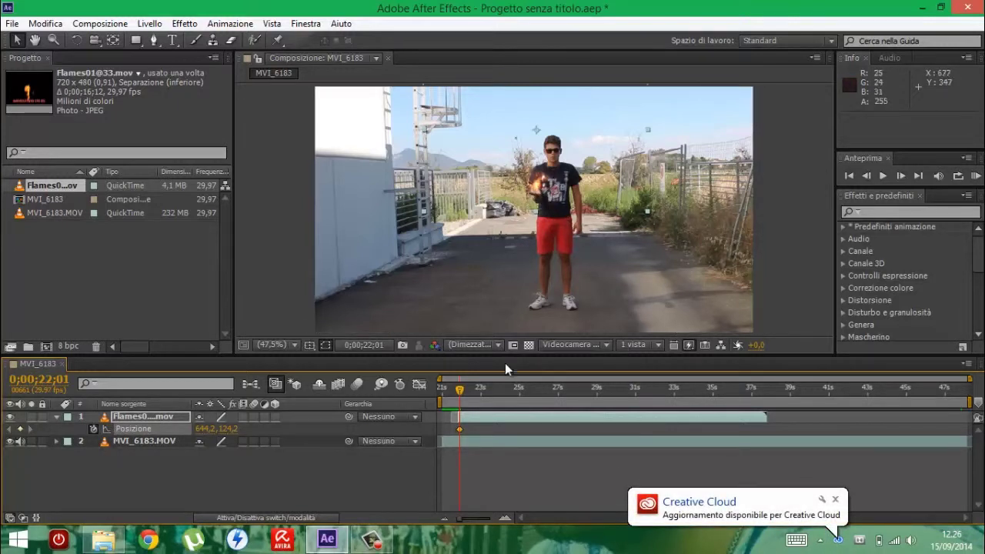
pyautogui.click(463, 389)
pyautogui.moveTo(463, 389); pyautogui.dragTo(471, 394)
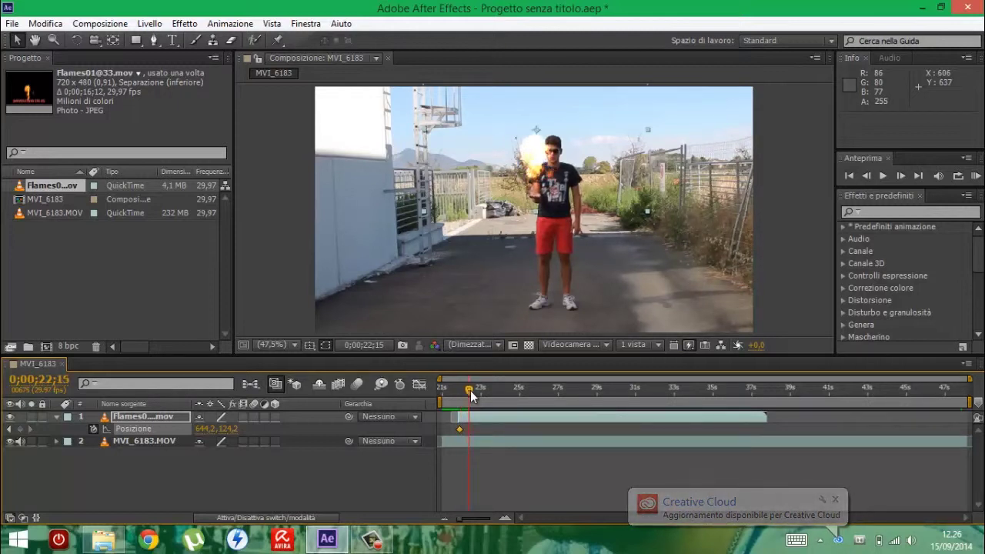
pyautogui.moveTo(514, 179); pyautogui.dragTo(530, 180)
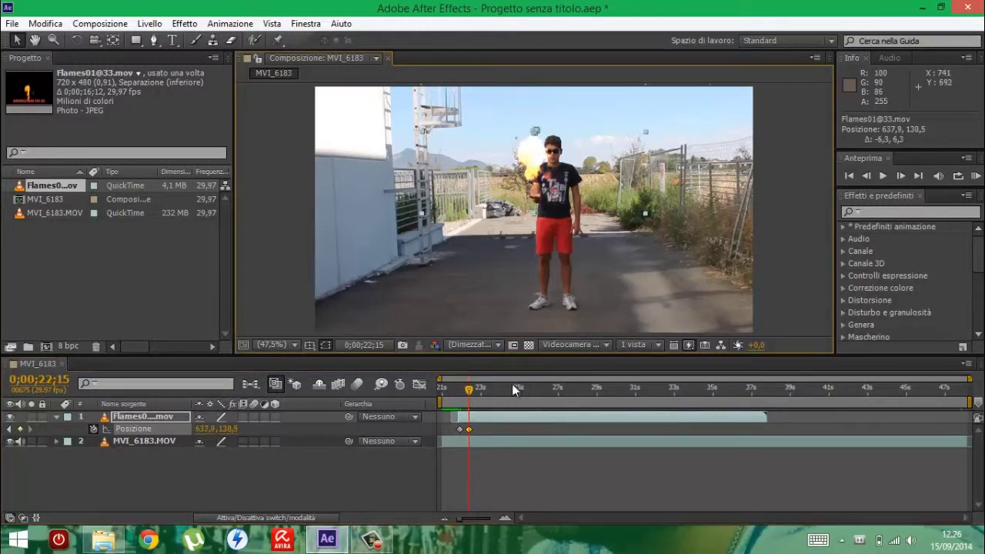
# Step: Advance a few frames at a time, adding position keyframes that keep the flames on the hand
pyautogui.click(900, 176)
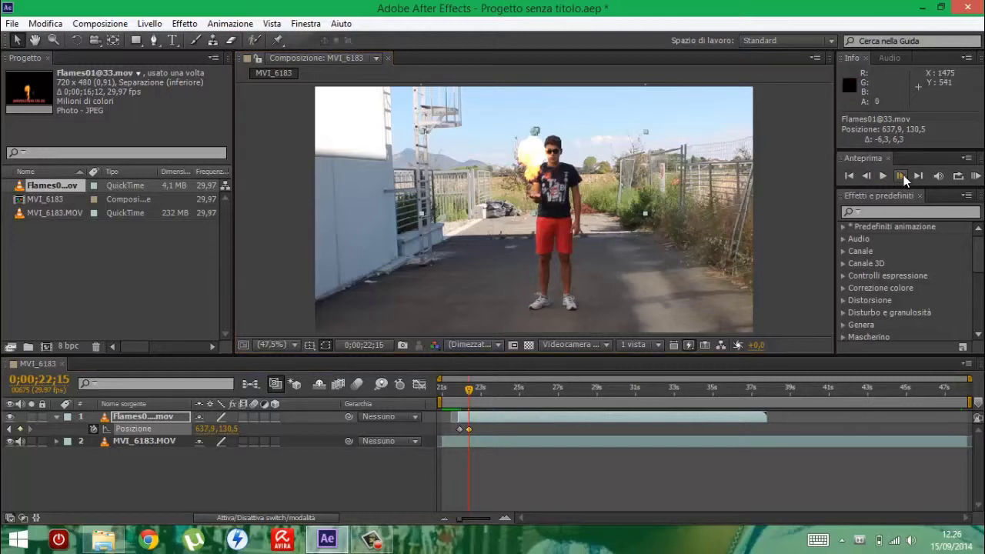
pyautogui.click(900, 176)
pyautogui.click(900, 176)
pyautogui.click(901, 177)
pyautogui.click(902, 178)
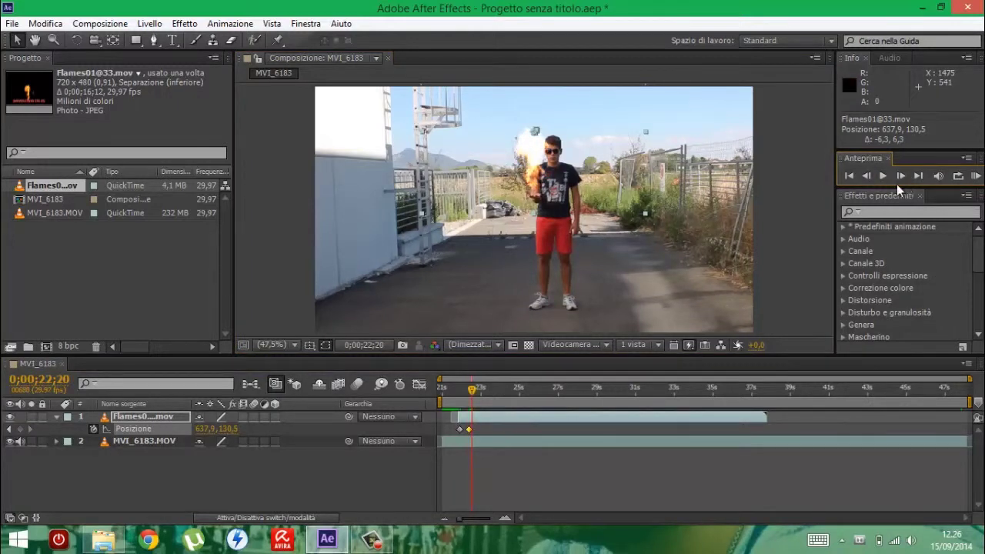
pyautogui.moveTo(539, 180); pyautogui.dragTo(544, 184)
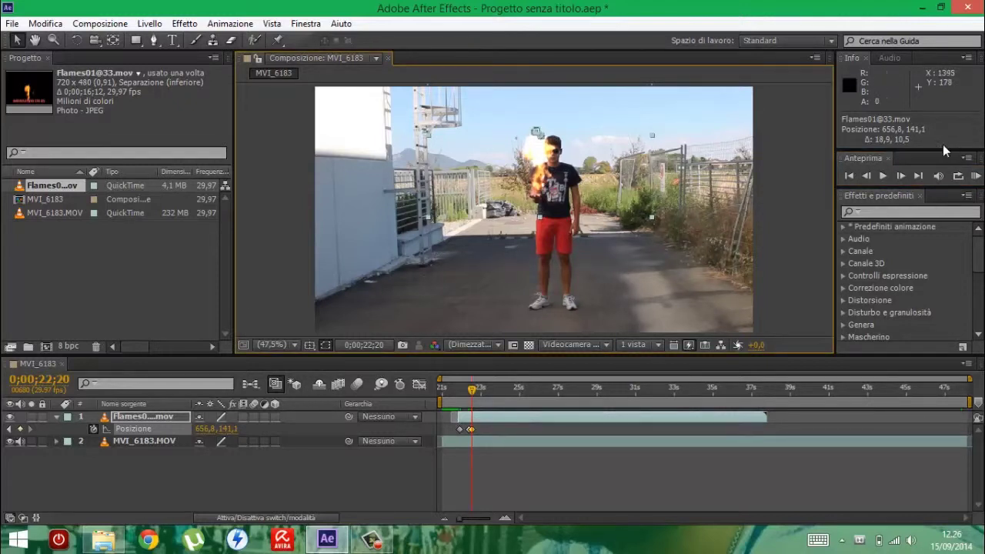
pyautogui.click(901, 178)
pyautogui.click(900, 177)
pyautogui.click(901, 178)
pyautogui.click(901, 178)
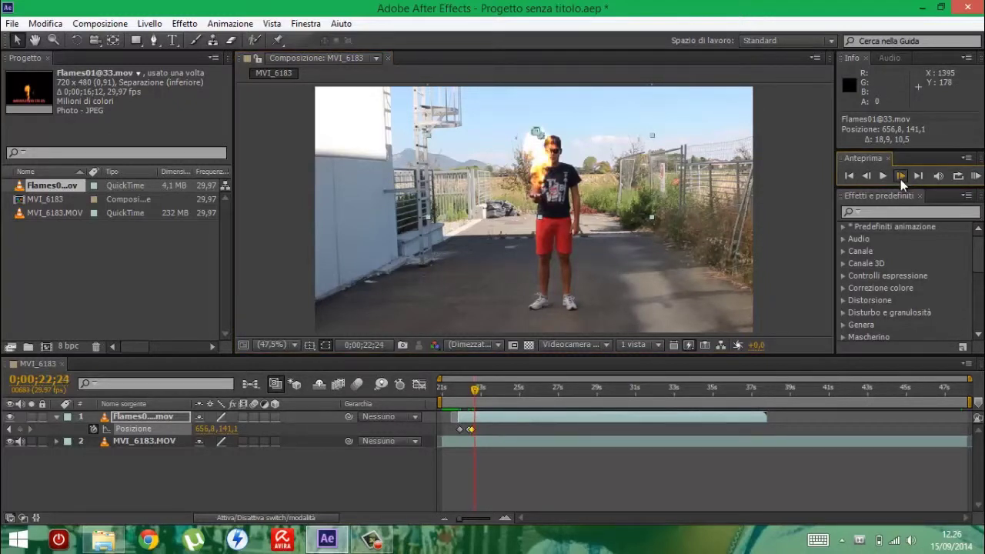
pyautogui.click(900, 179)
pyautogui.click(900, 179)
pyautogui.moveTo(542, 182); pyautogui.dragTo(539, 192)
pyautogui.click(900, 175)
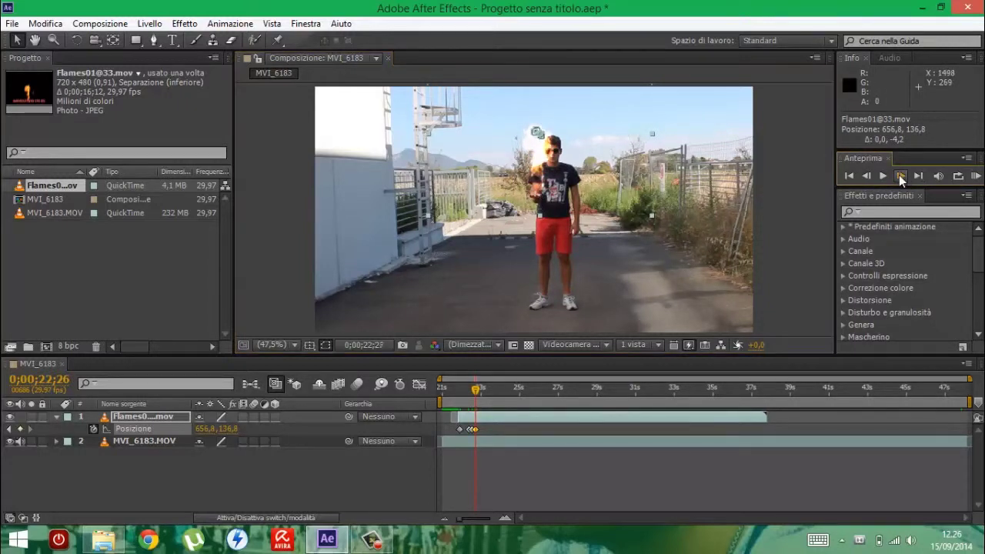
pyautogui.click(898, 175)
pyautogui.click(899, 178)
pyautogui.click(899, 177)
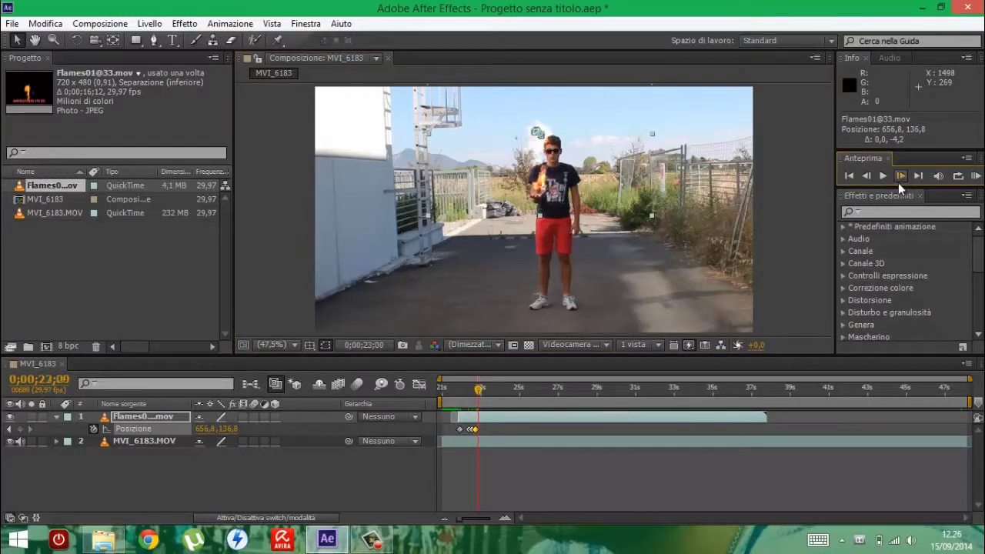
pyautogui.click(899, 176)
pyautogui.click(898, 176)
pyautogui.moveTo(540, 183); pyautogui.dragTo(535, 182)
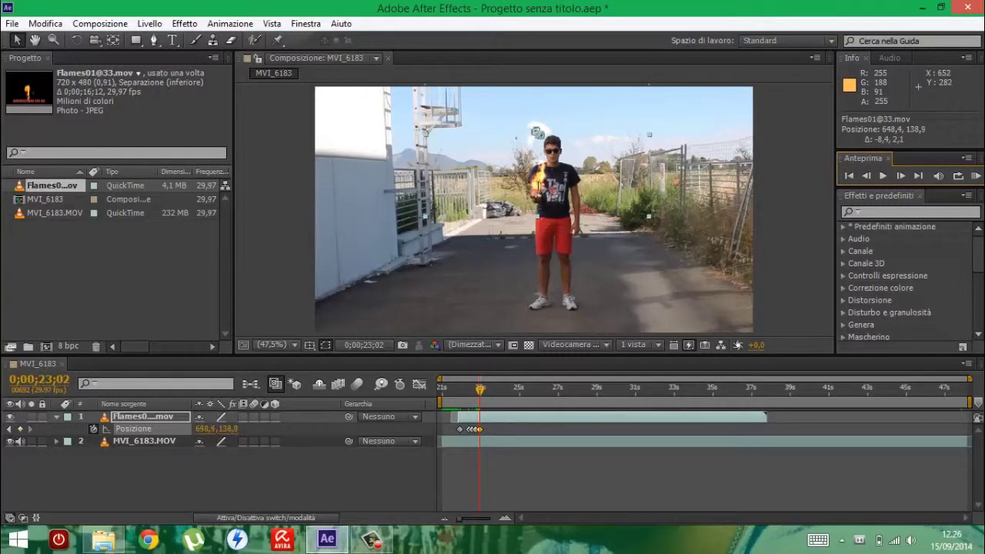
# Step: Keep raising the flames with the lifted hand, reaching 646,3,115,8 around 0;00;23;19
pyautogui.click(898, 177)
pyautogui.click(899, 176)
pyautogui.click(899, 176)
pyautogui.click(898, 176)
pyautogui.click(899, 176)
pyautogui.click(900, 176)
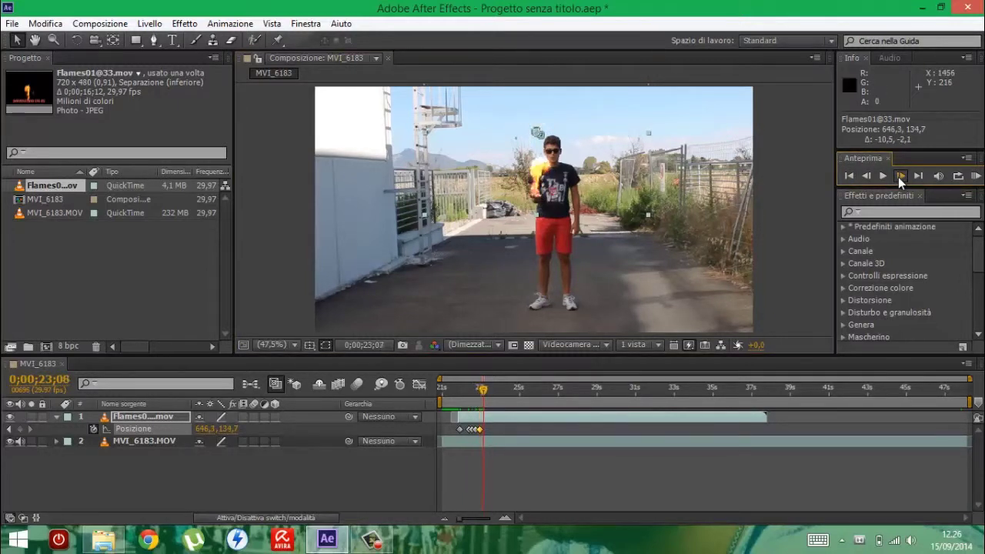
pyautogui.click(899, 176)
pyautogui.click(898, 176)
pyautogui.moveTo(539, 183); pyautogui.dragTo(539, 181)
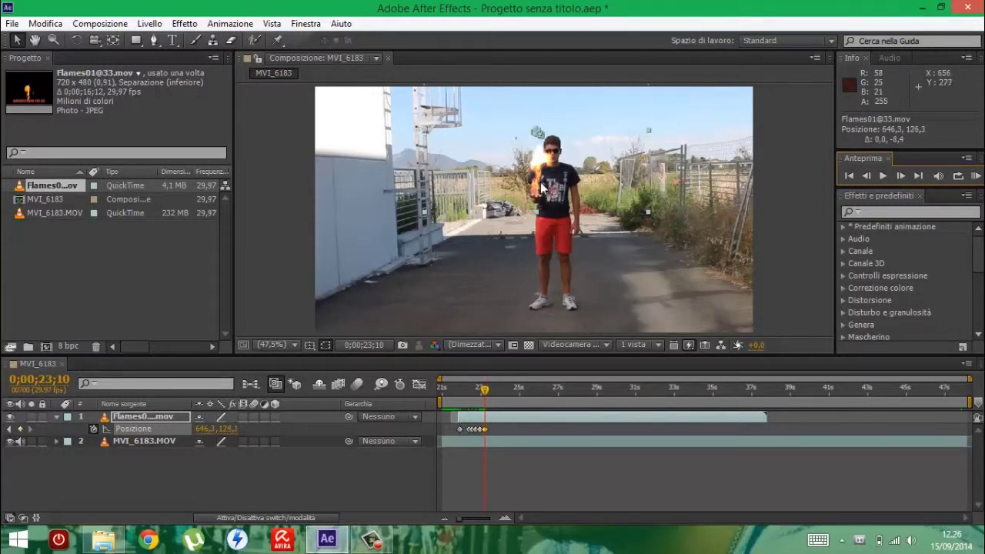
pyautogui.click(900, 176)
pyautogui.click(900, 176)
pyautogui.click(900, 177)
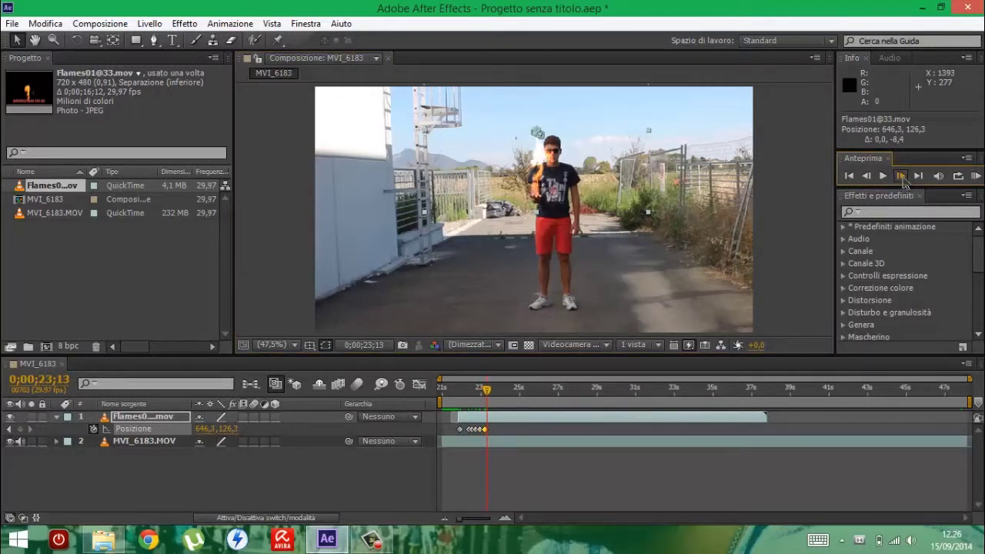
pyautogui.click(900, 176)
pyautogui.click(900, 176)
pyautogui.click(900, 176)
pyautogui.click(900, 176)
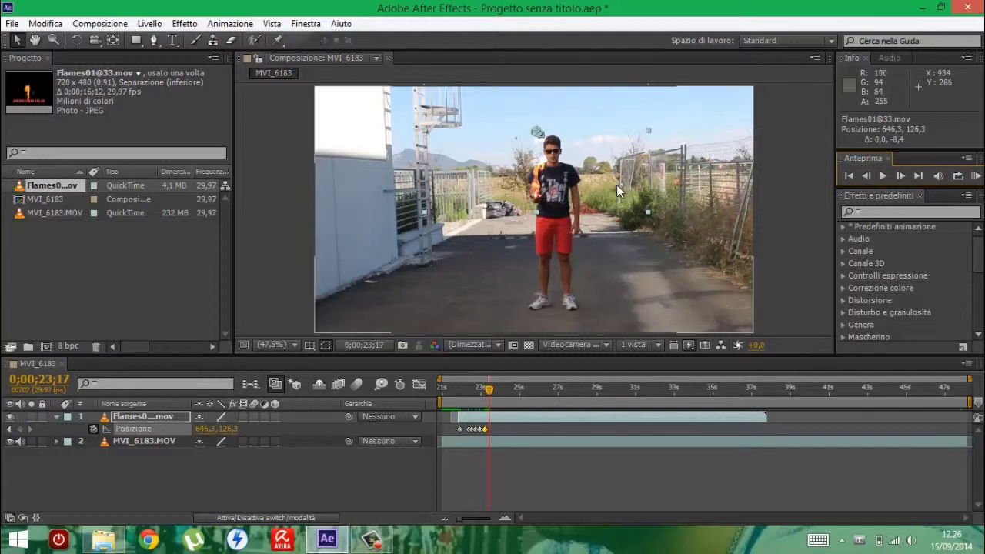
pyautogui.moveTo(534, 177); pyautogui.dragTo(535, 174)
pyautogui.moveTo(538, 131); pyautogui.dragTo(537, 130)
pyautogui.click(900, 177)
pyautogui.click(900, 177)
pyautogui.click(900, 177)
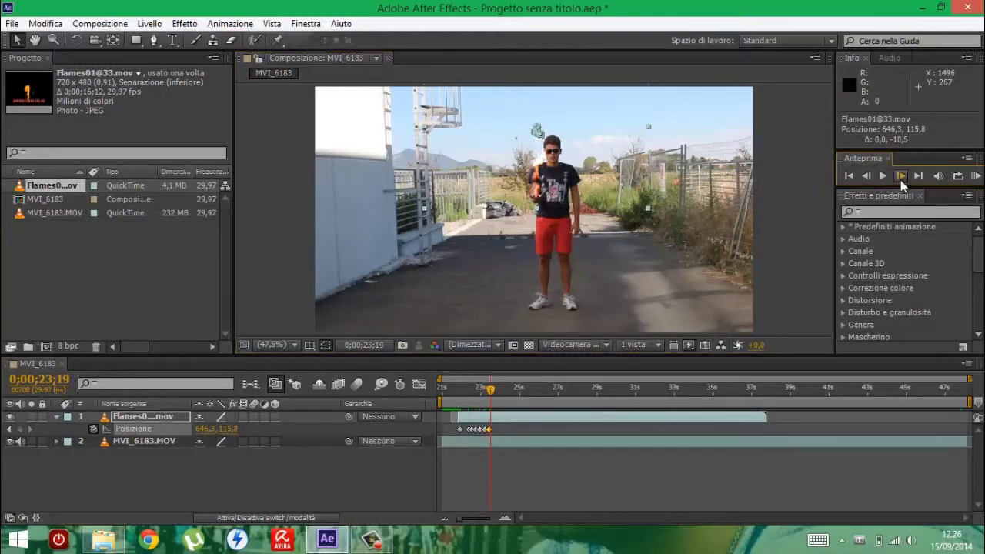
pyautogui.click(900, 177)
pyautogui.click(900, 177)
pyautogui.click(900, 177)
pyautogui.click(900, 177)
pyautogui.click(900, 176)
pyautogui.click(900, 177)
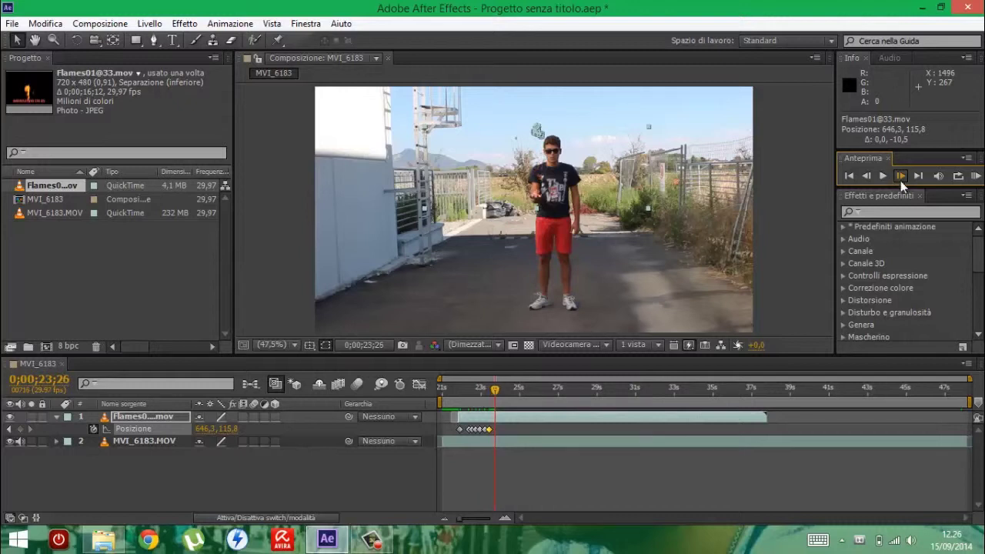
pyautogui.click(900, 177)
pyautogui.click(900, 177)
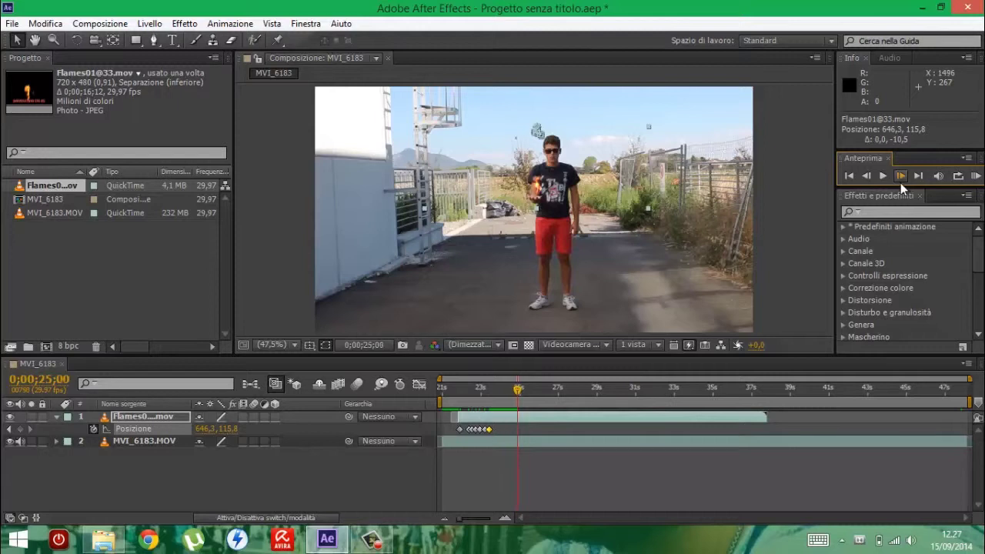
# Step: Add position keyframes at 0;00;25;21, 0;00;28;23 and later, tracking the hand through 0;00;29;19
pyautogui.click(899, 177)
pyautogui.click(900, 176)
pyautogui.click(900, 177)
pyautogui.click(900, 177)
pyautogui.click(900, 177)
pyautogui.moveTo(540, 184); pyautogui.dragTo(537, 185)
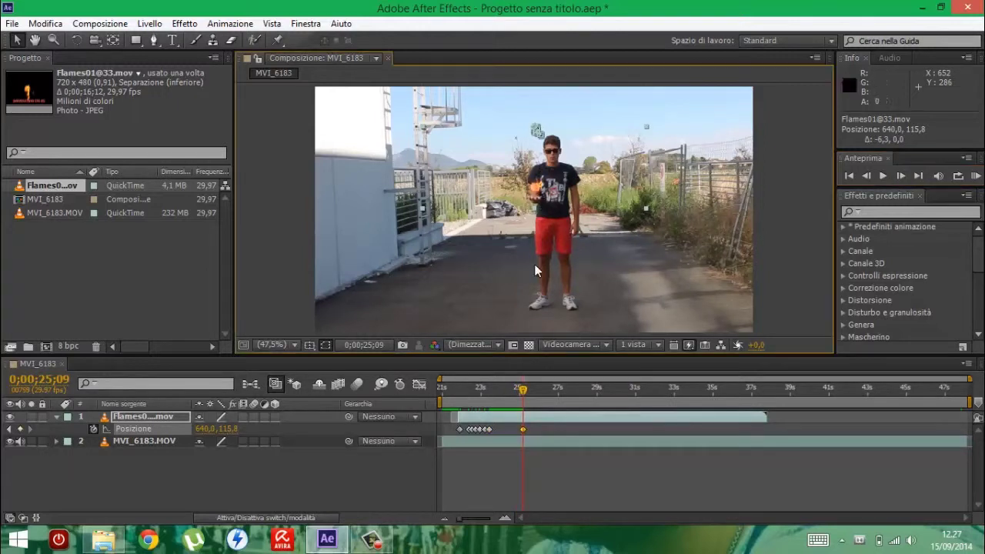
pyautogui.moveTo(525, 389); pyautogui.dragTo(530, 389)
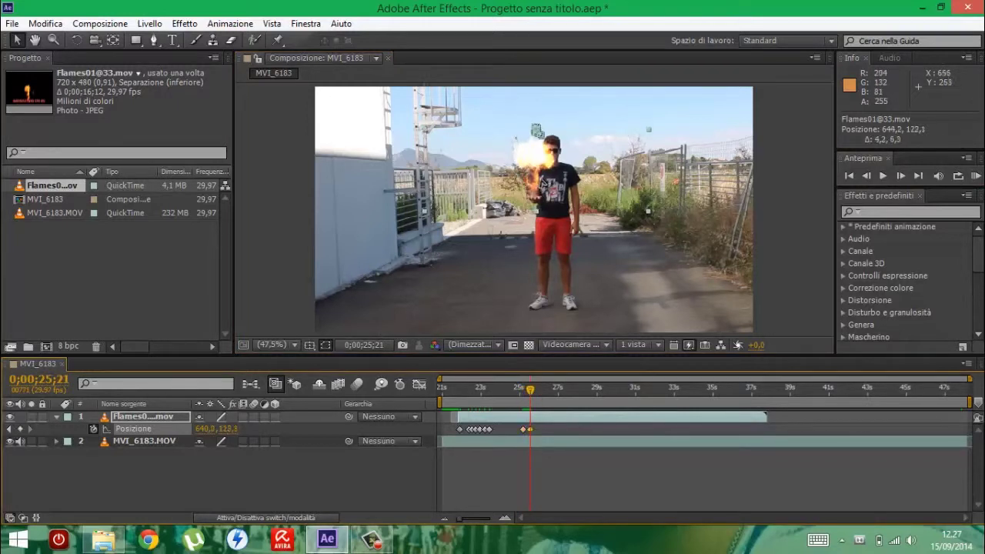
pyautogui.moveTo(537, 194); pyautogui.dragTo(542, 198)
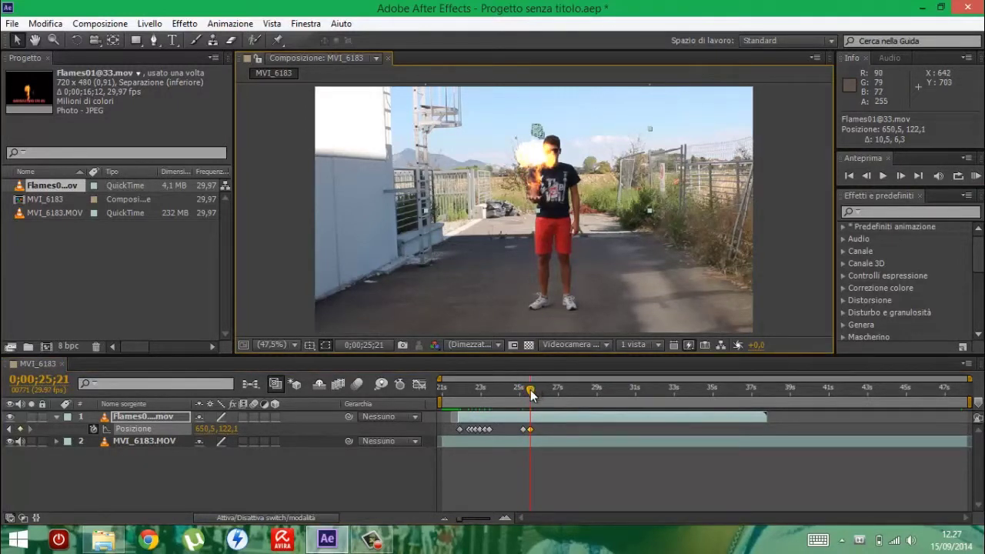
pyautogui.moveTo(530, 391); pyautogui.dragTo(559, 391)
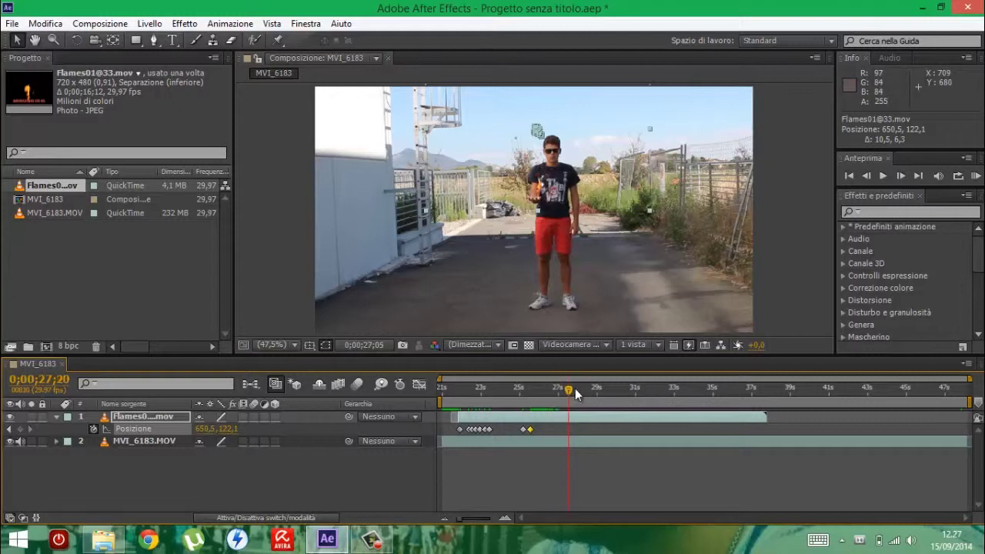
pyautogui.moveTo(574, 390); pyautogui.dragTo(594, 391)
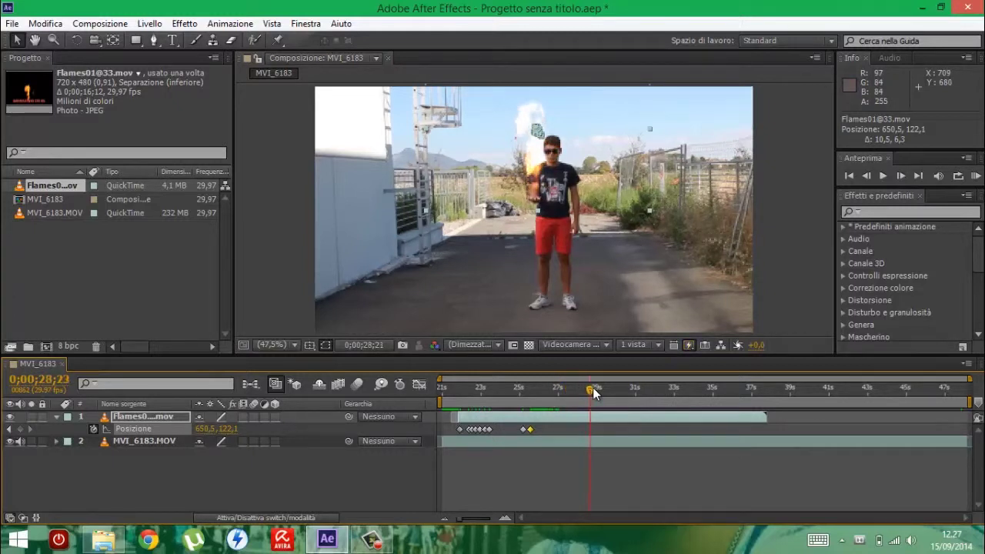
pyautogui.moveTo(534, 182); pyautogui.dragTo(535, 192)
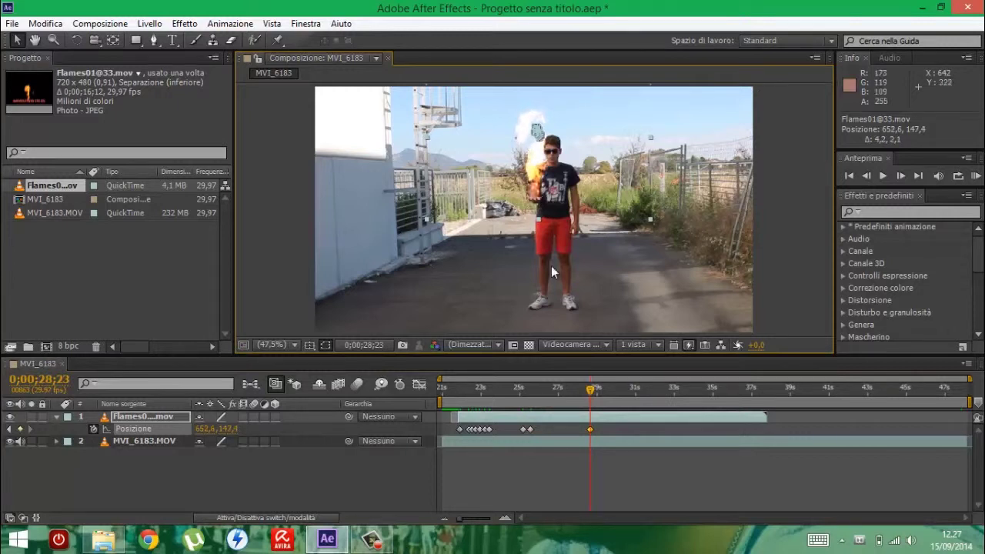
pyautogui.moveTo(598, 393); pyautogui.dragTo(606, 390)
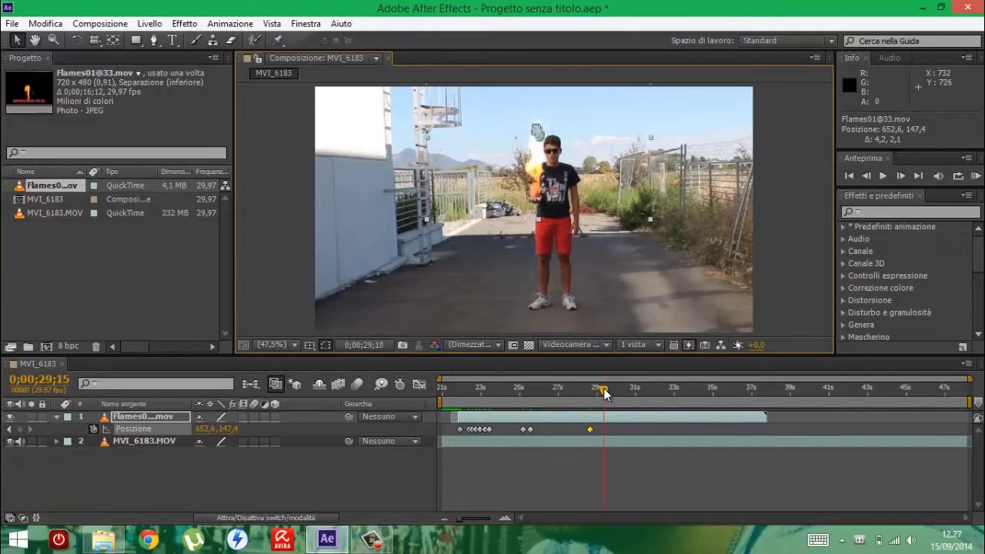
pyautogui.moveTo(539, 193); pyautogui.dragTo(536, 186)
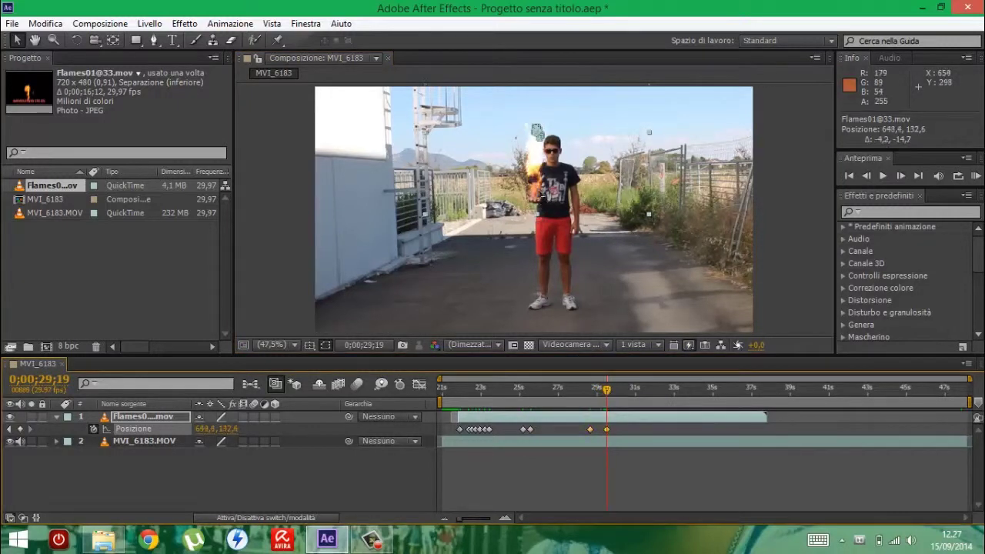
pyautogui.moveTo(603, 381)
pyautogui.mouseDown()
pyautogui.moveTo(634, 390)
pyautogui.moveTo(626, 390)
pyautogui.mouseUp()
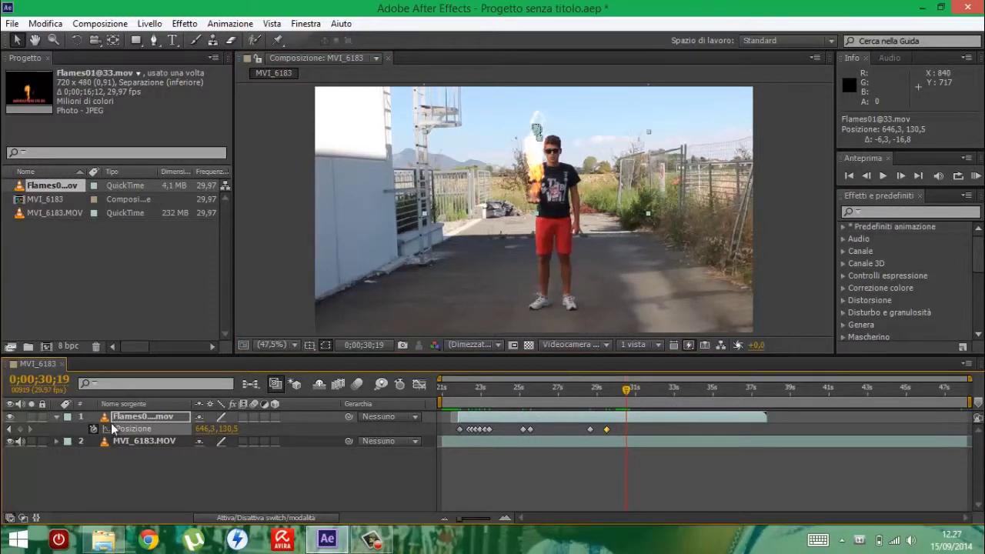
# Step: Keyframe Opacity at 100%, then drop it to 0% a few frames later at 0;00;30;22
pyautogui.press('t')
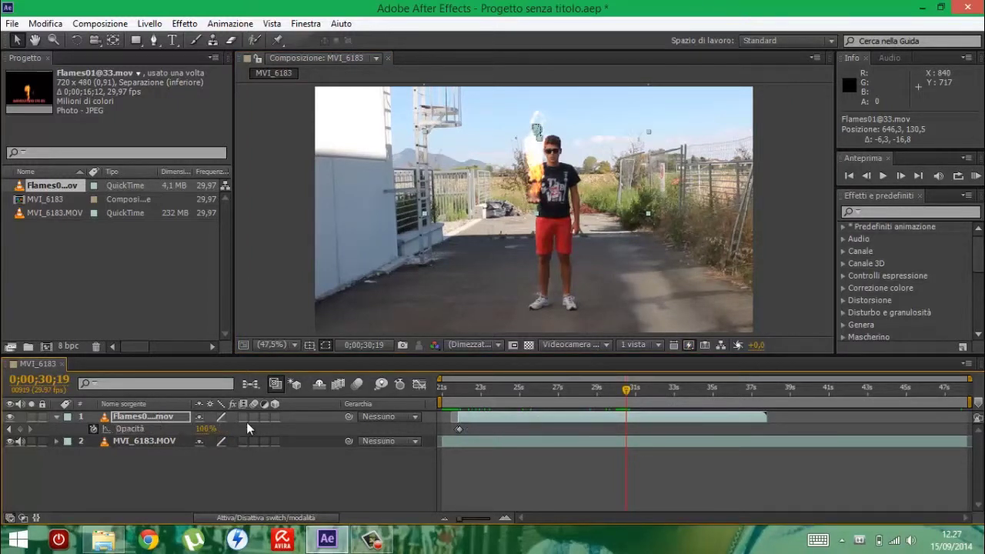
pyautogui.click(20, 429)
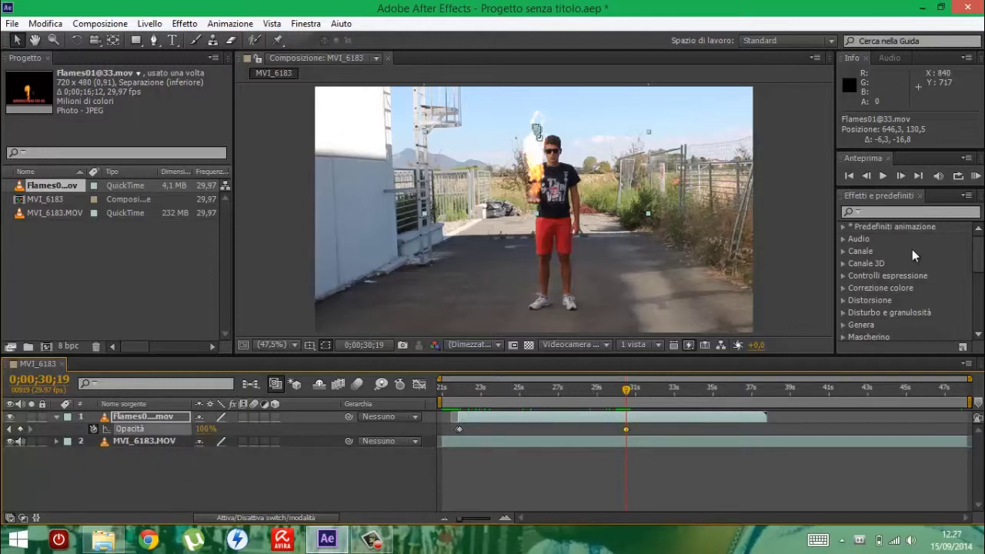
pyautogui.click(901, 175)
pyautogui.click(902, 176)
pyautogui.click(902, 175)
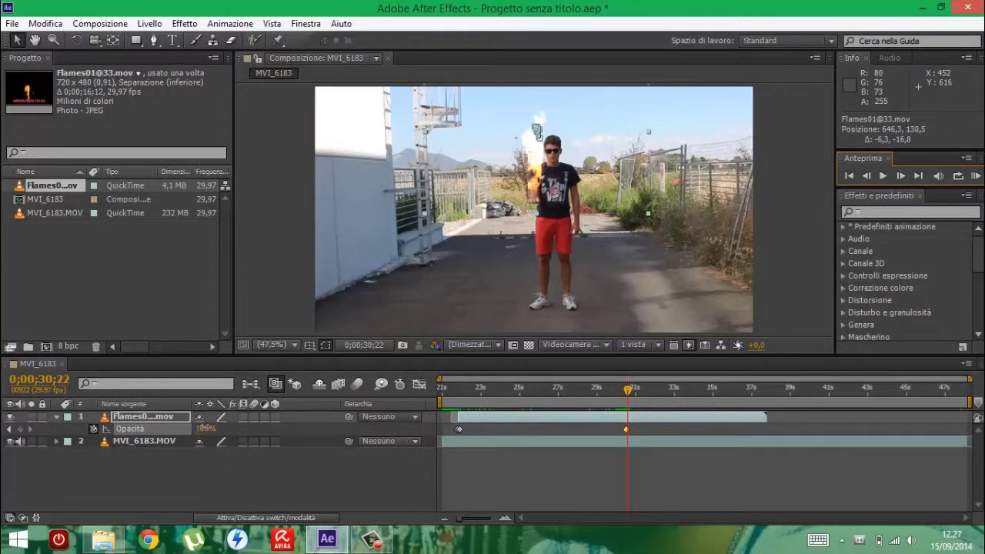
pyautogui.moveTo(204, 428); pyautogui.dragTo(184, 428)
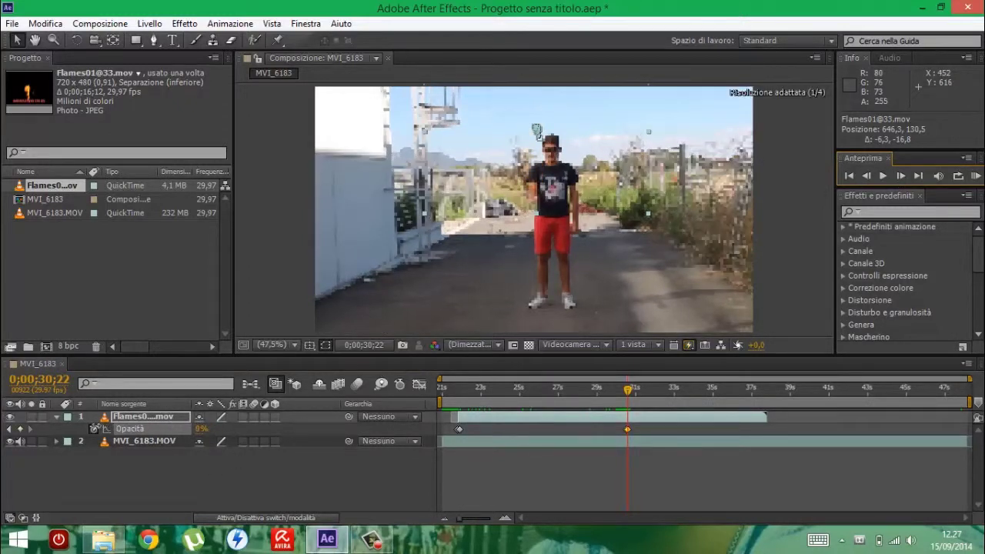
# Step: Advance to about 31 seconds and end the work area there
pyautogui.click(900, 175)
pyautogui.click(901, 175)
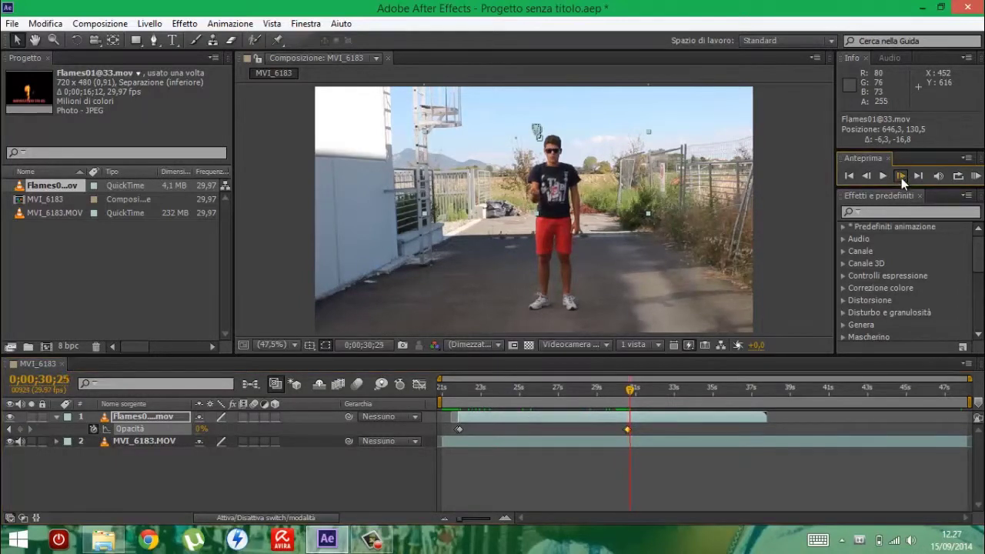
pyautogui.doubleClick(901, 178)
pyautogui.doubleClick(900, 180)
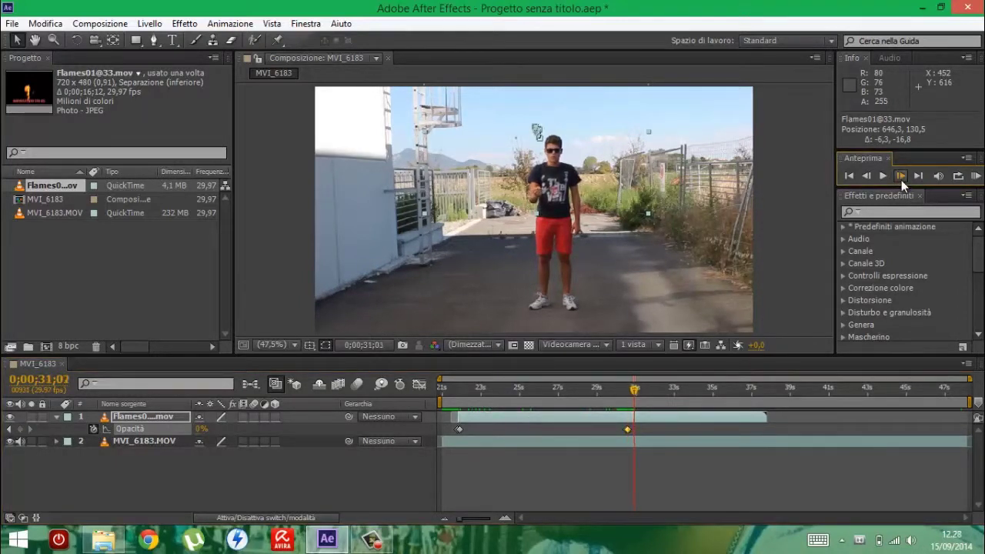
pyautogui.doubleClick(901, 180)
pyautogui.click(901, 177)
pyautogui.doubleClick(900, 177)
pyautogui.doubleClick(902, 178)
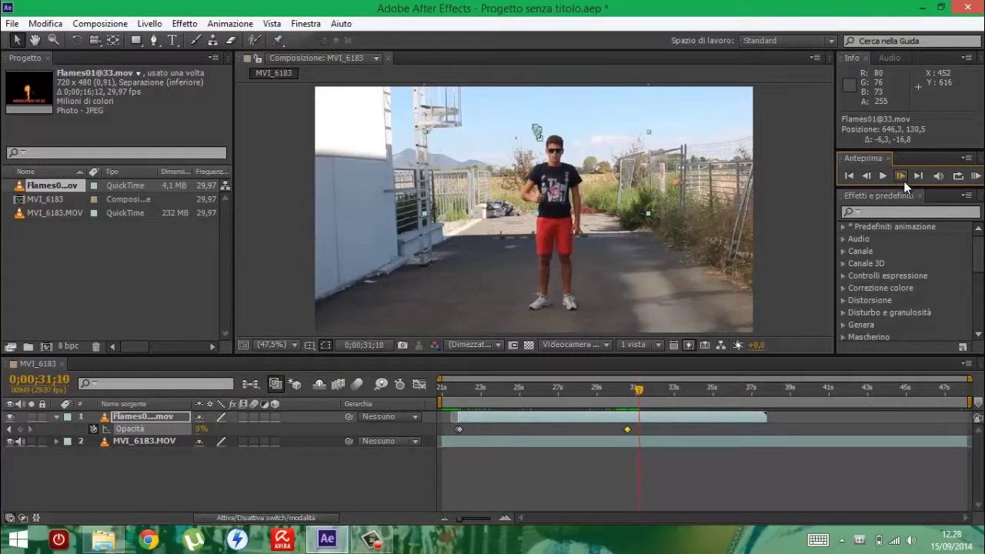
pyautogui.doubleClick(903, 180)
pyautogui.click(903, 180)
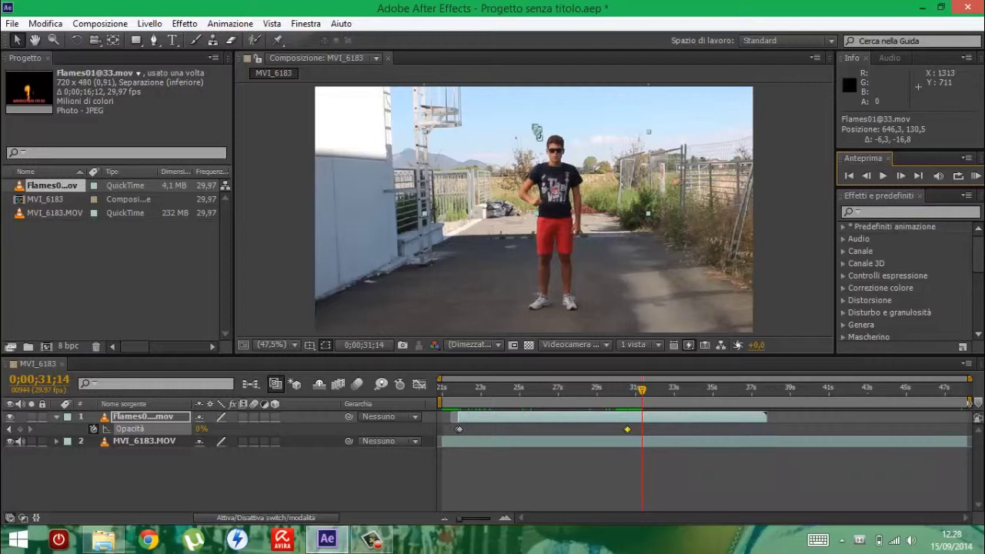
pyautogui.moveTo(969, 402); pyautogui.dragTo(644, 402)
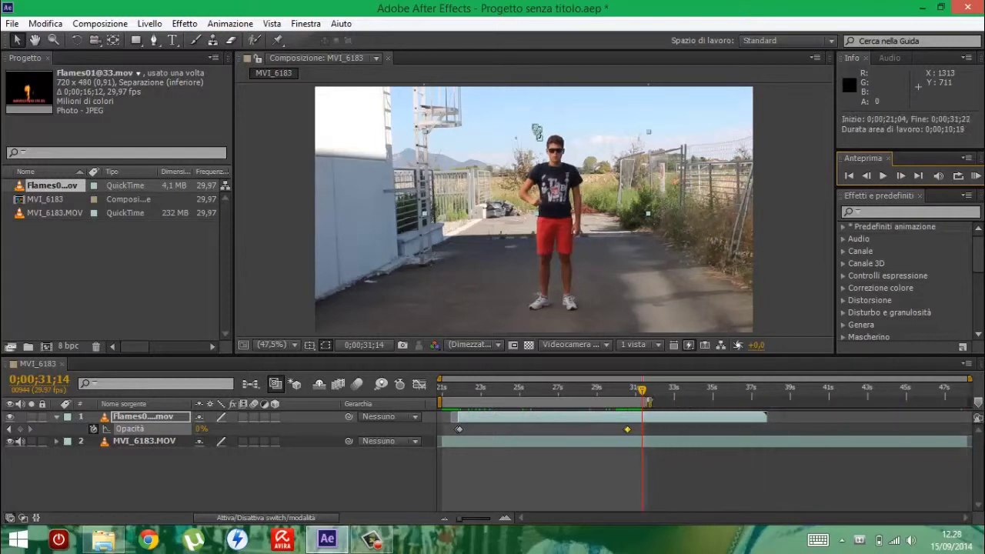
# Step: Preview the work area, then correct the flames' position on the hand around 23, 26 and 28 seconds
pyautogui.click(847, 176)
pyautogui.click(975, 176)
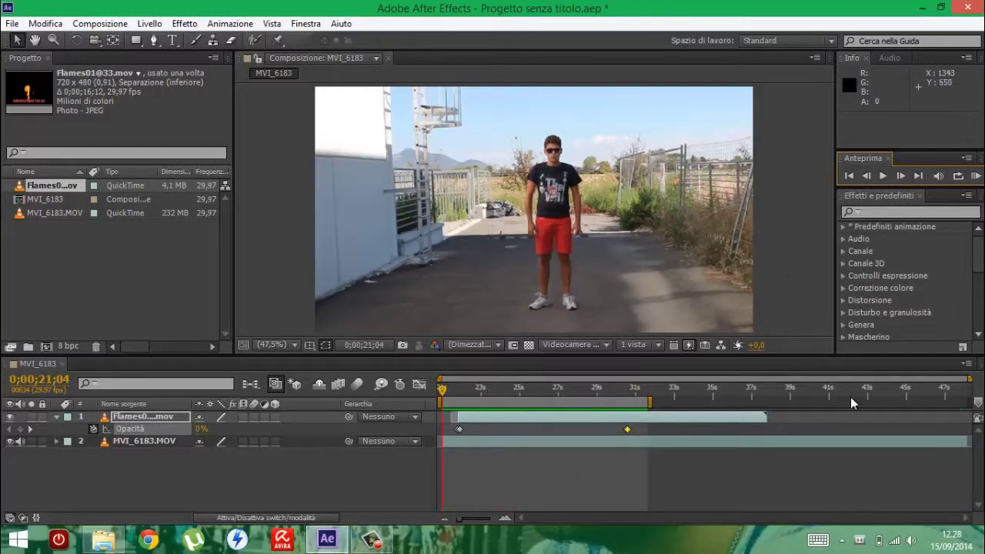
pyautogui.moveTo(458, 386); pyautogui.dragTo(555, 392)
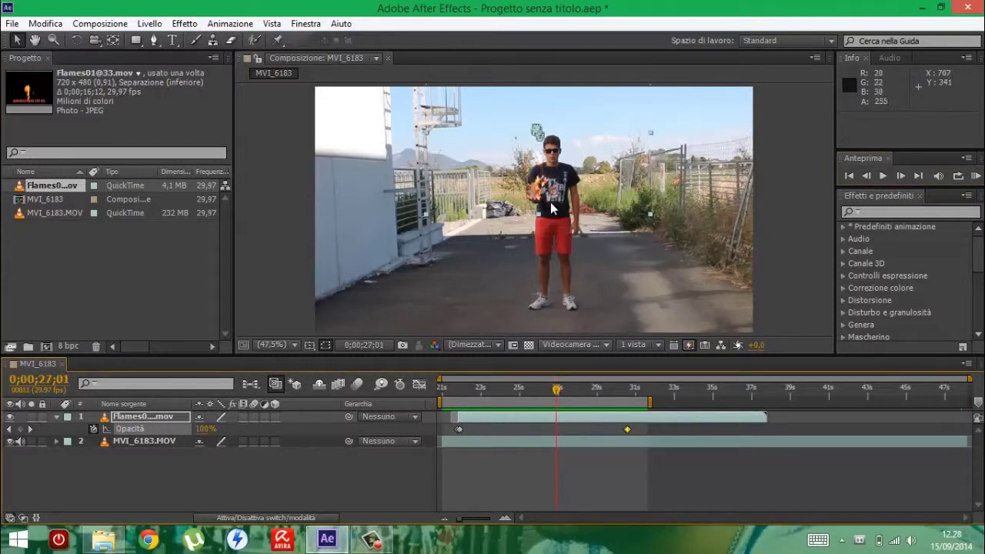
pyautogui.moveTo(549, 206); pyautogui.dragTo(540, 196)
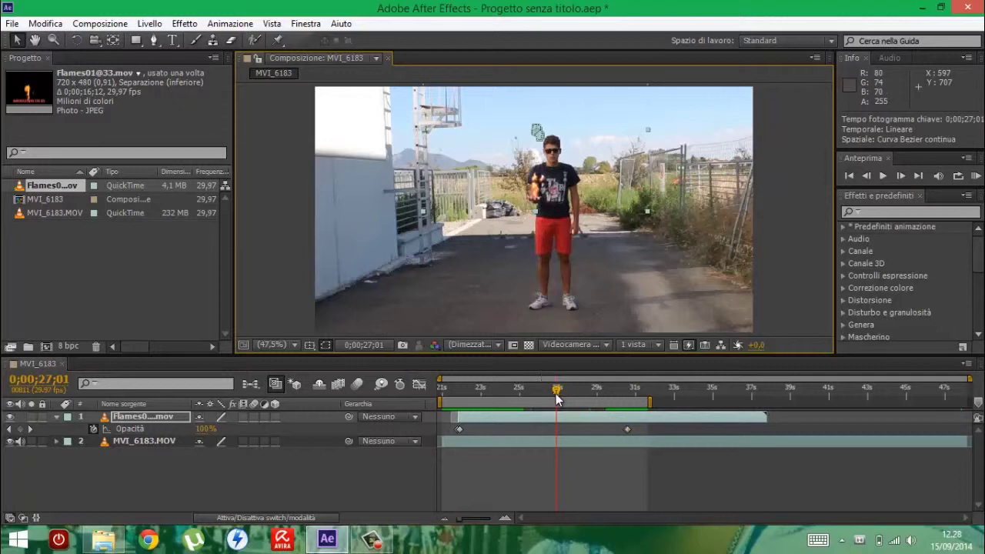
pyautogui.moveTo(556, 393); pyautogui.dragTo(577, 392)
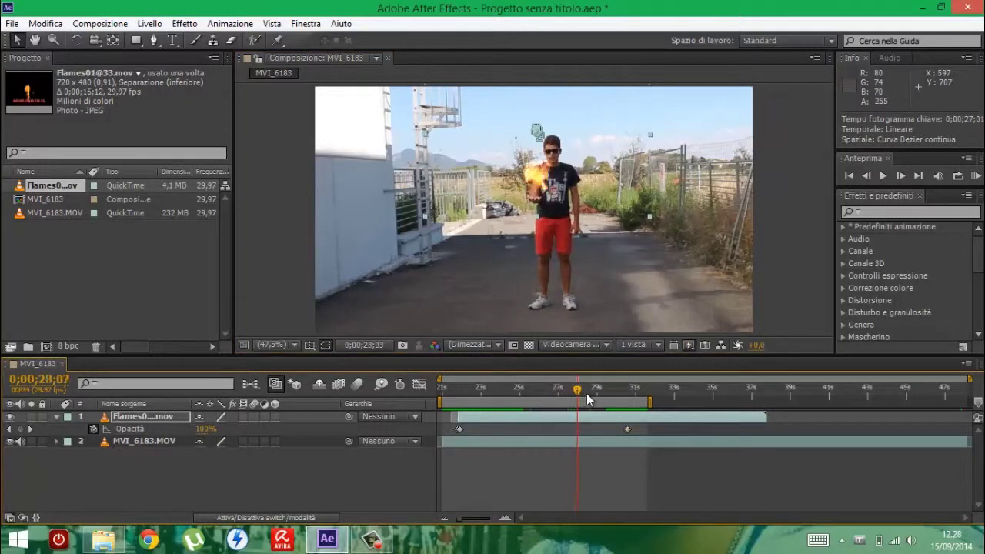
pyautogui.moveTo(535, 174); pyautogui.dragTo(537, 176)
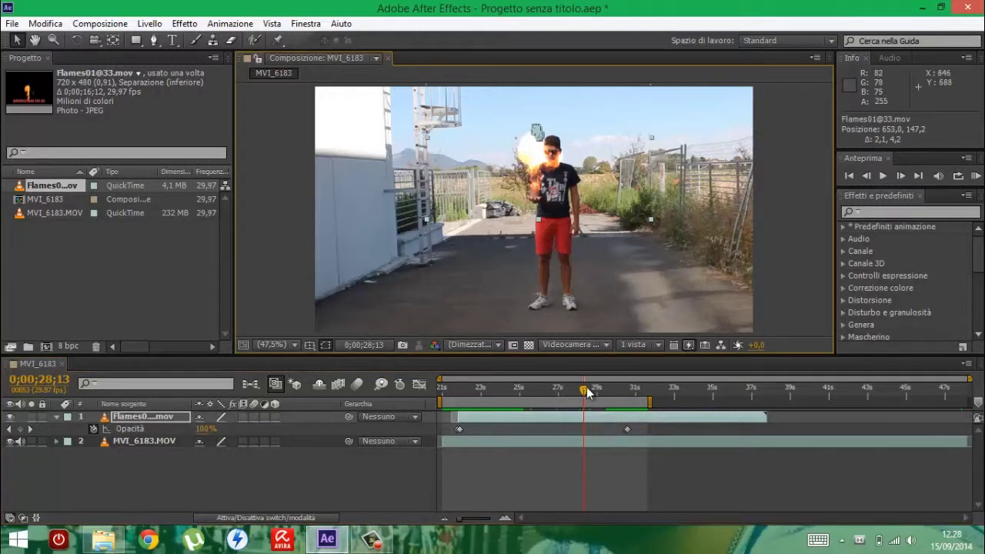
pyautogui.moveTo(586, 392)
pyautogui.mouseDown()
pyautogui.moveTo(623, 395)
pyautogui.moveTo(493, 384)
pyautogui.moveTo(478, 393)
pyautogui.moveTo(487, 388)
pyautogui.mouseUp()
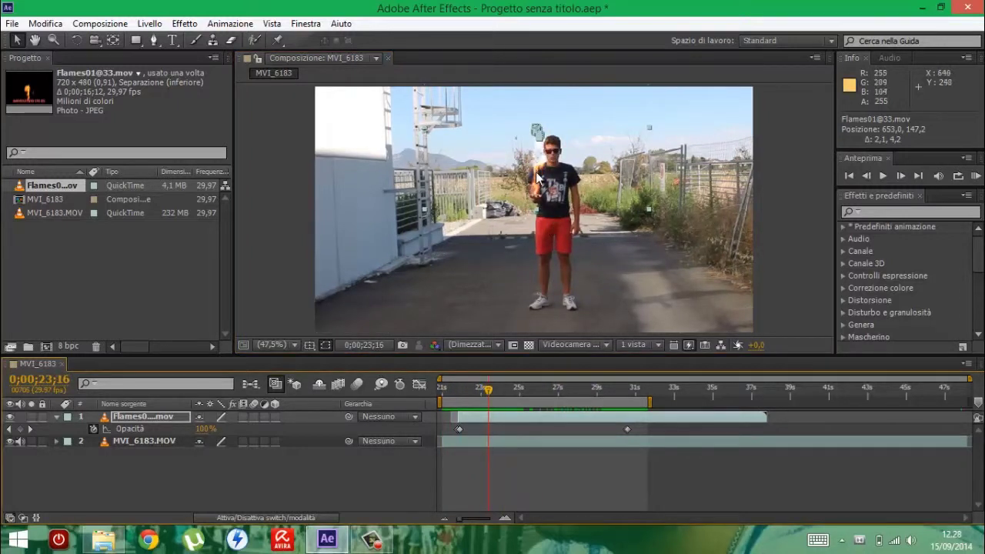
pyautogui.moveTo(537, 176); pyautogui.dragTo(536, 163)
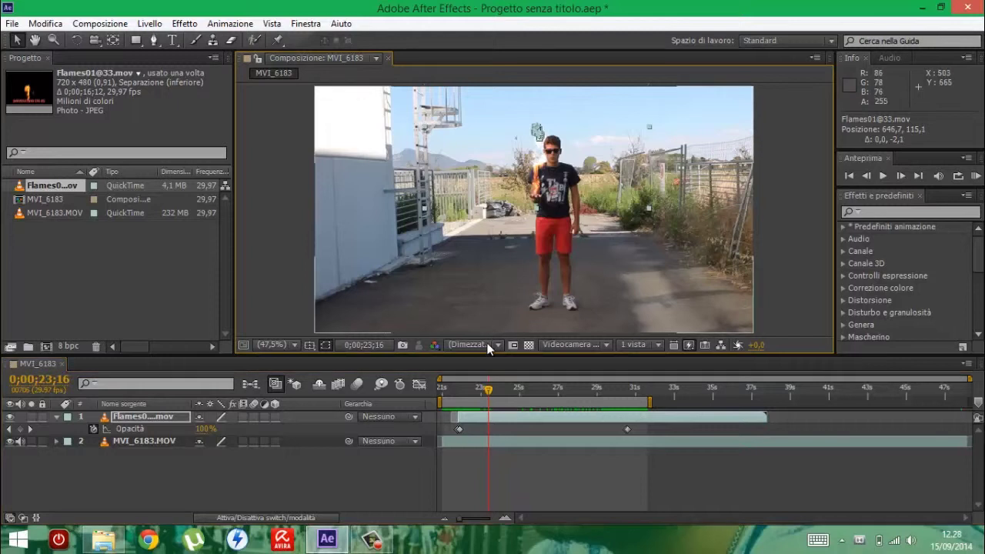
pyautogui.moveTo(487, 389)
pyautogui.mouseDown()
pyautogui.moveTo(613, 402)
pyautogui.moveTo(513, 402)
pyautogui.moveTo(556, 427)
pyautogui.moveTo(539, 420)
pyautogui.mouseUp()
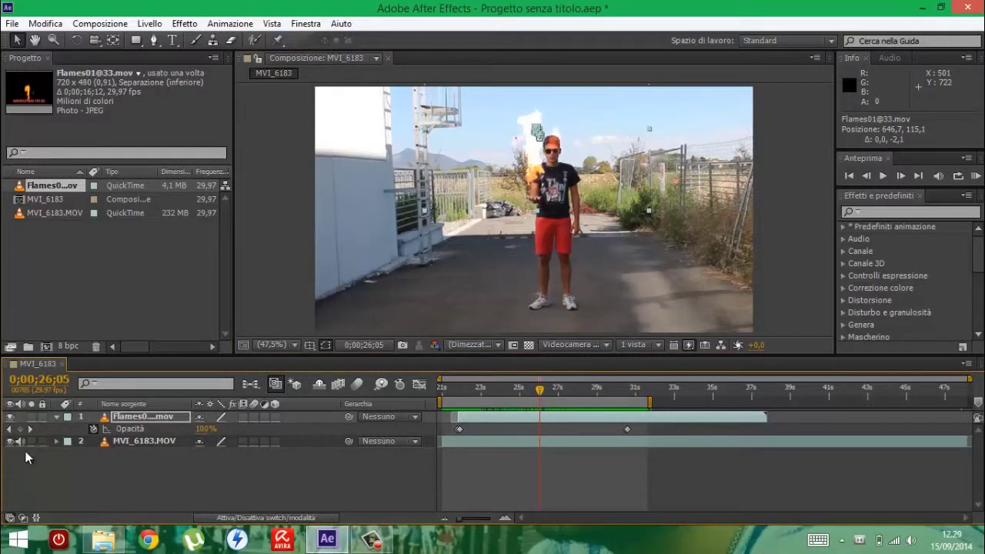
pyautogui.click(55, 417)
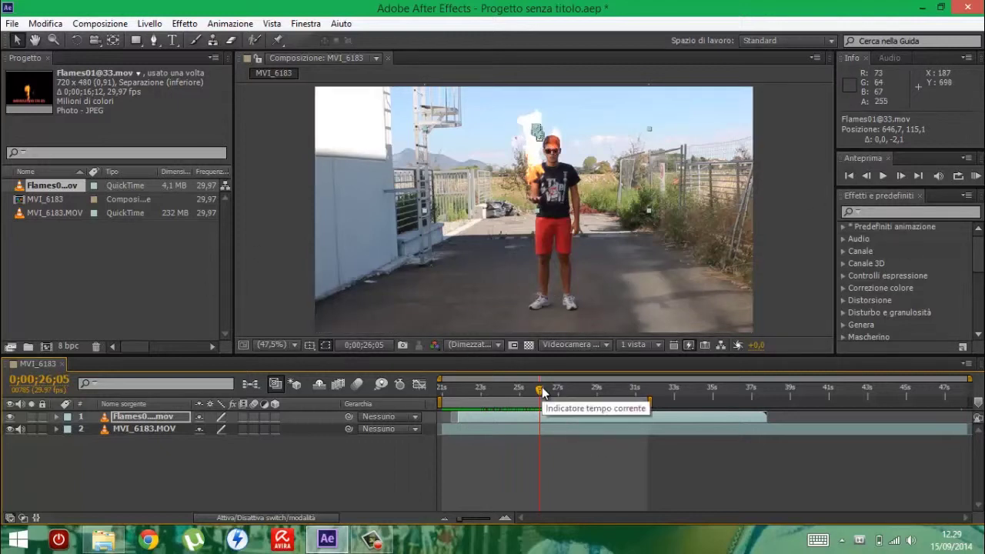
pyautogui.moveTo(541, 387); pyautogui.dragTo(536, 387)
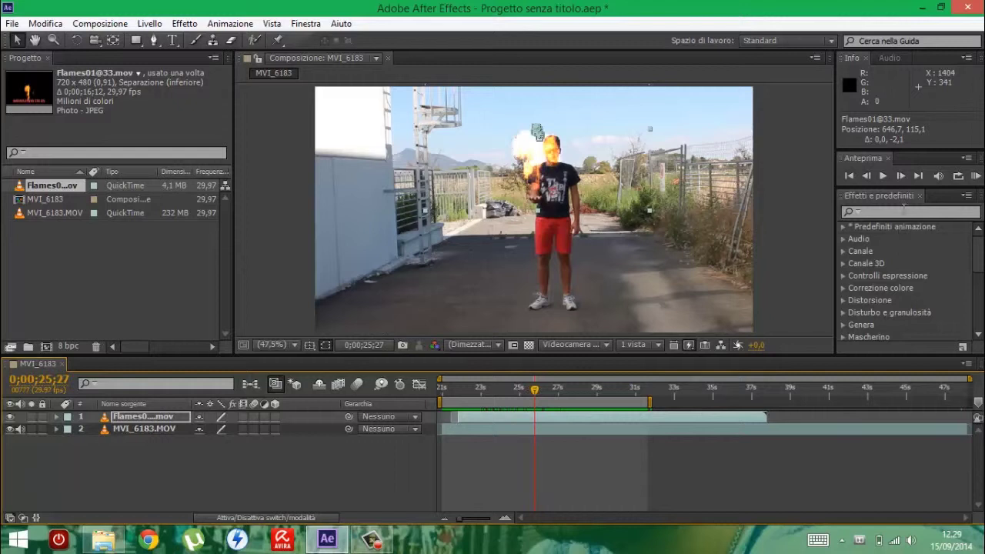
# Step: Apply Curve from Effetto > Correzione colore to the Flames layer
pyautogui.click(901, 213)
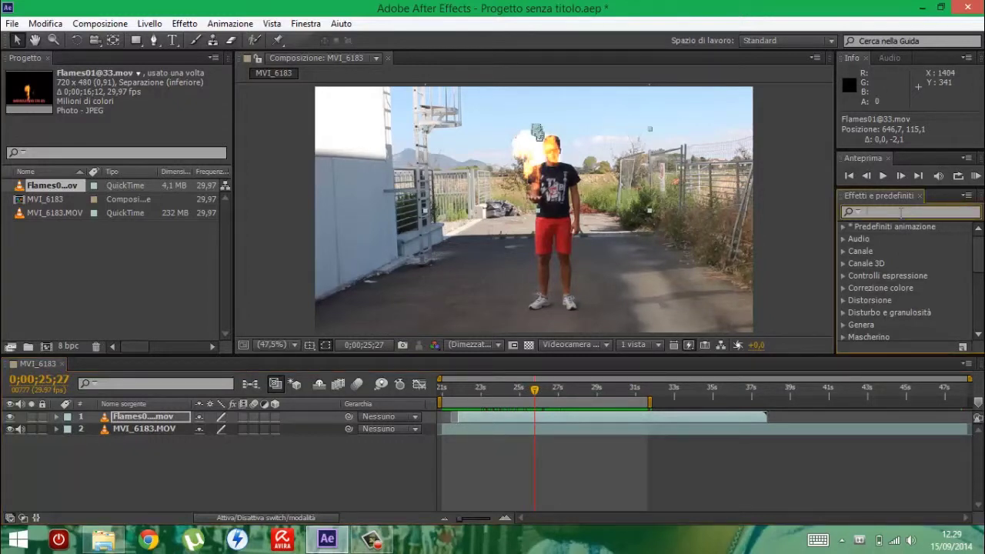
pyautogui.write('corr')
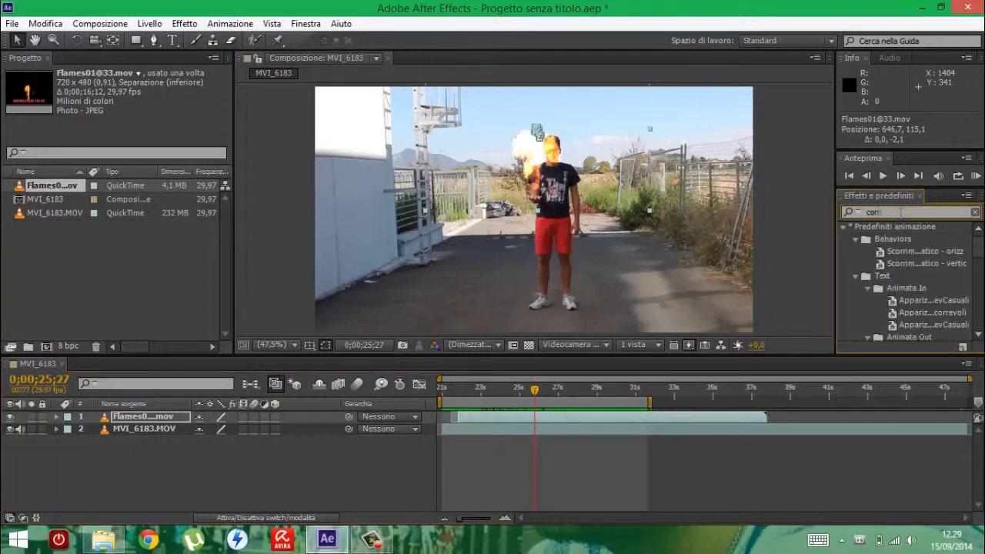
pyautogui.write('ezione')
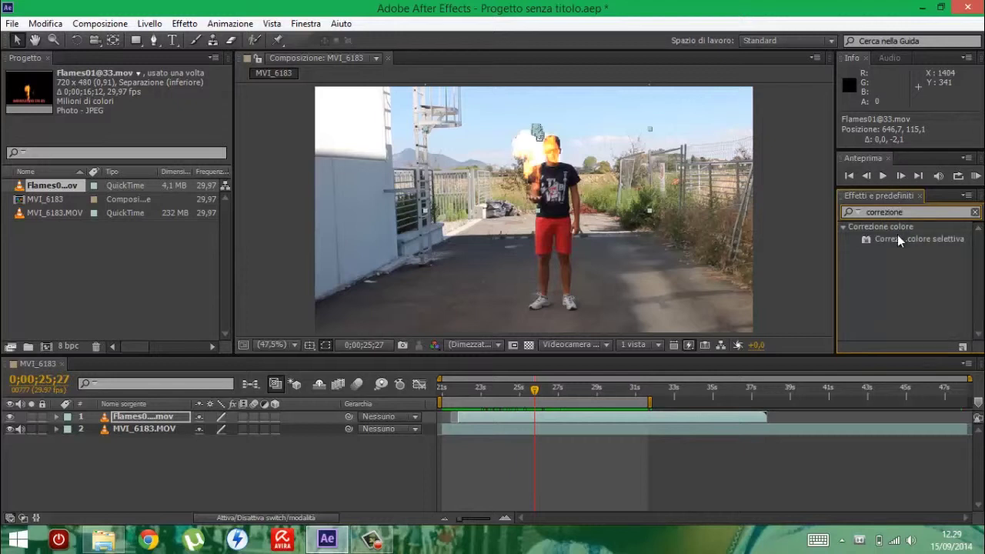
pyautogui.press('BackSpace')
pyautogui.press('BackSpace')
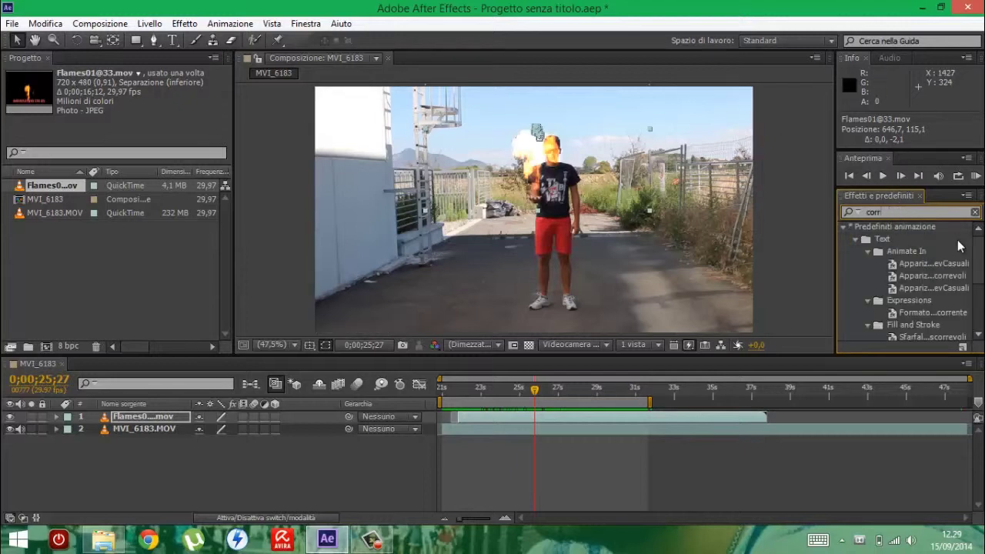
pyautogui.press('BackSpace')
pyautogui.press('BackSpace')
pyautogui.press('BackSpace')
pyautogui.press('BackSpace')
pyautogui.press('BackSpace')
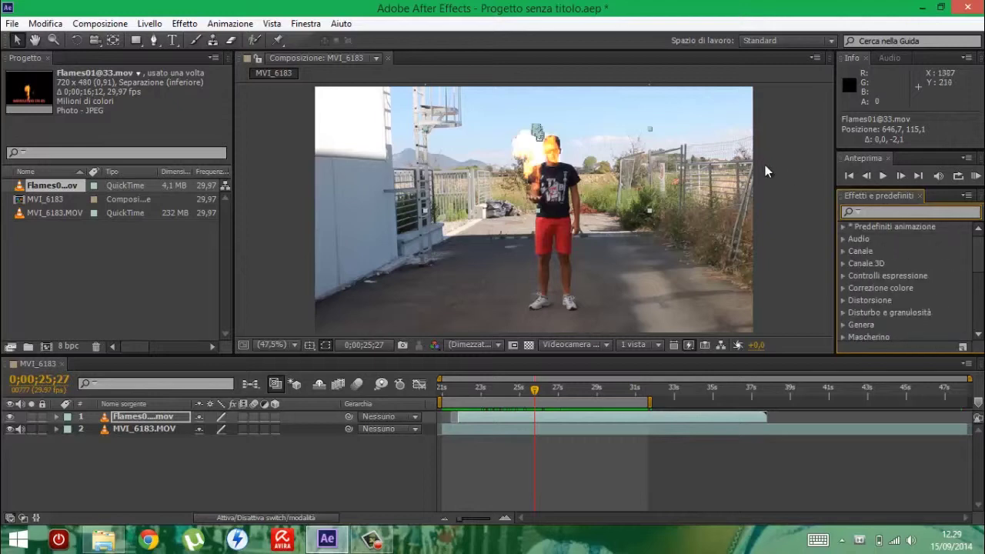
pyautogui.click(184, 23)
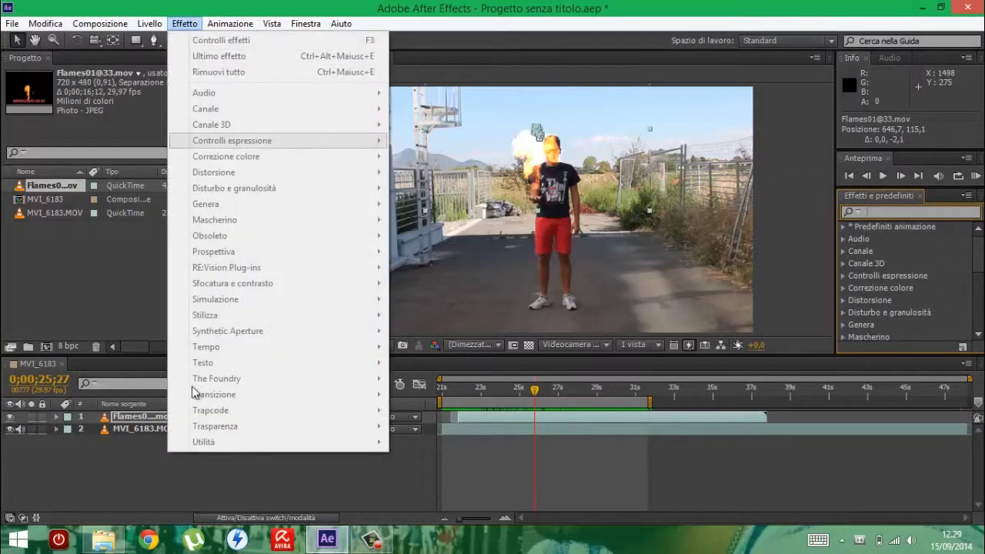
pyautogui.click(146, 421)
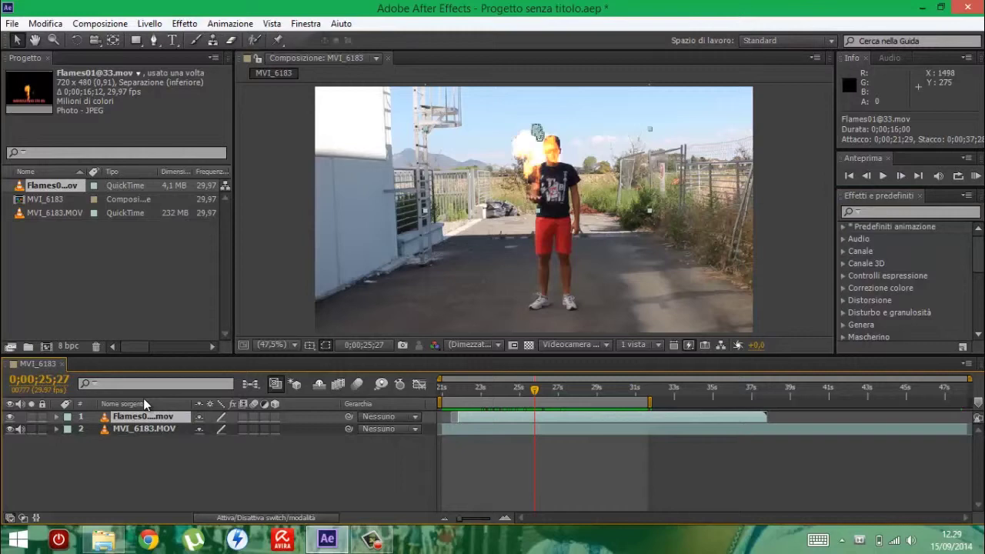
pyautogui.click(184, 23)
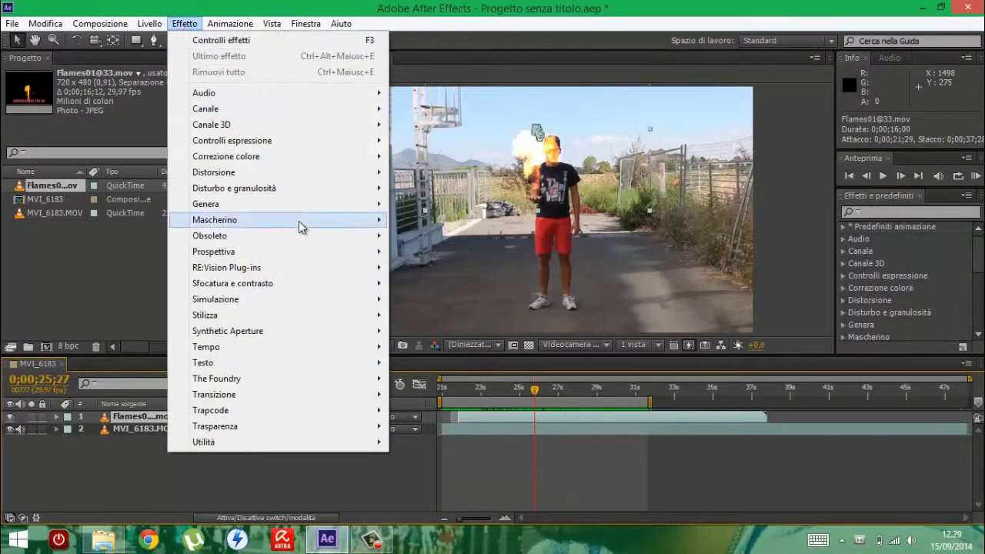
pyautogui.moveTo(331, 156)
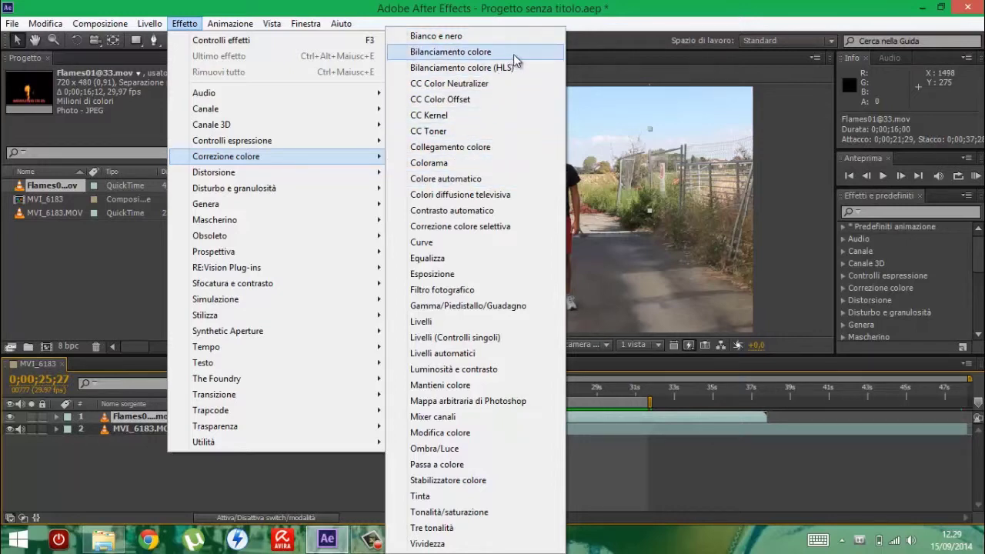
pyautogui.click(468, 241)
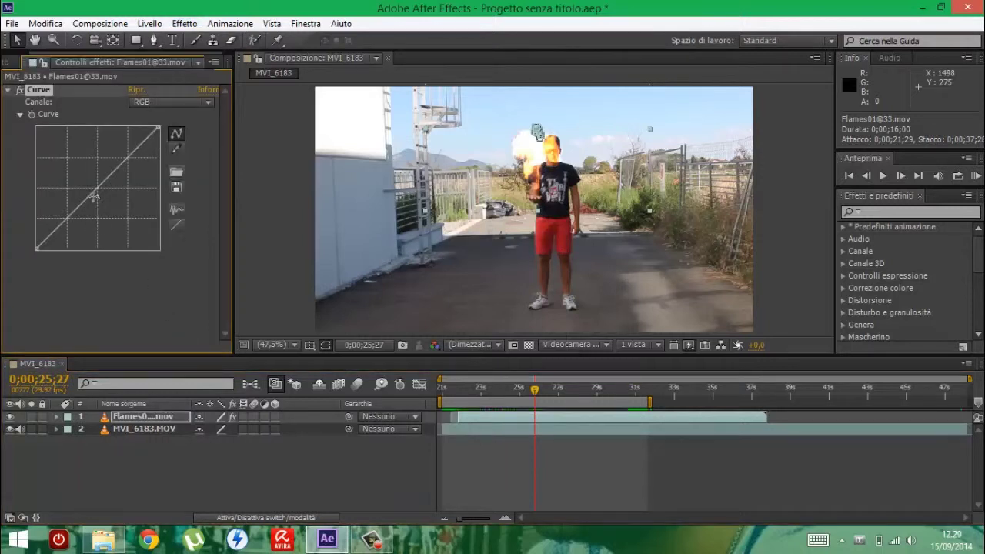
# Step: Drag a point on the Curve graph and keep the Canale set to RGB
pyautogui.moveTo(90, 201)
pyautogui.mouseDown()
pyautogui.moveTo(116, 180)
pyautogui.moveTo(91, 206)
pyautogui.mouseUp()
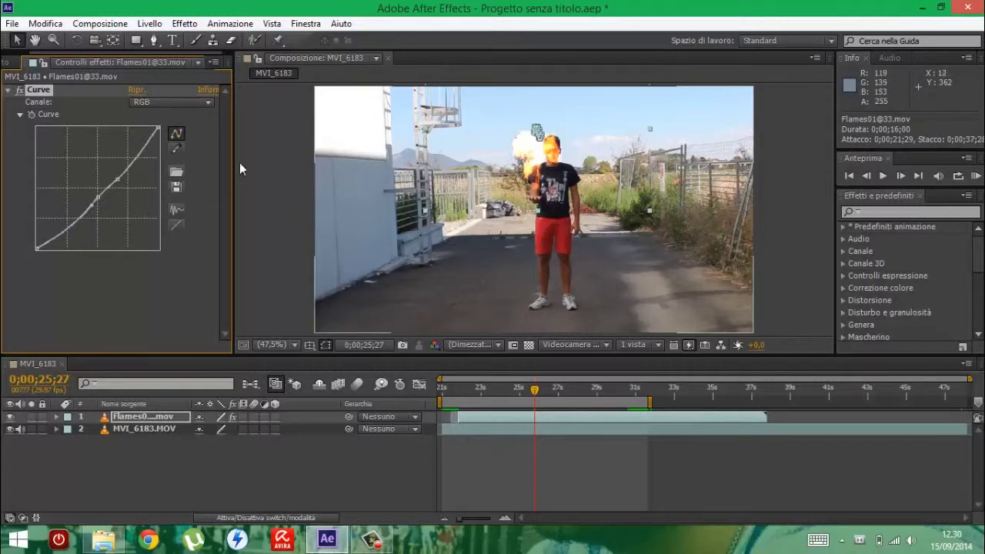
pyautogui.click(207, 102)
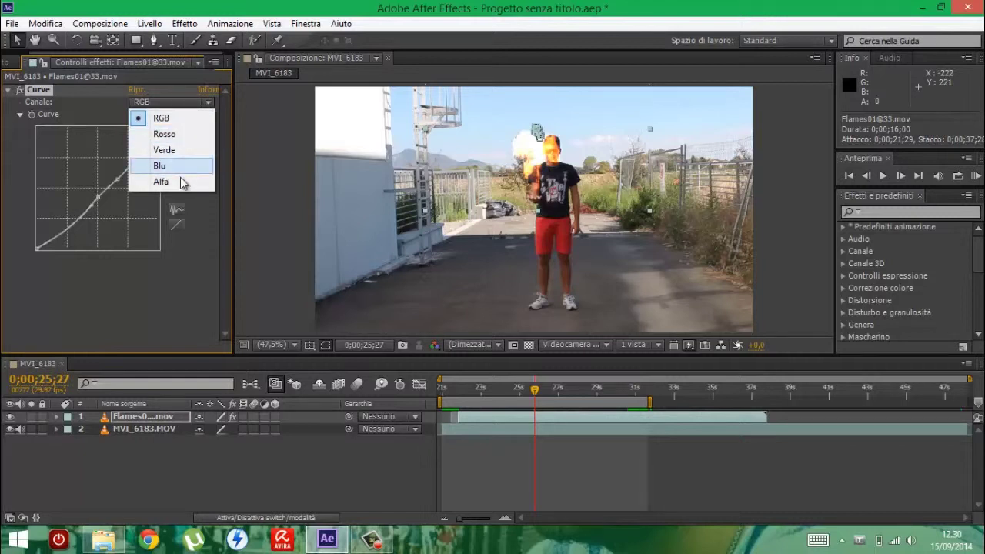
pyautogui.click(122, 354)
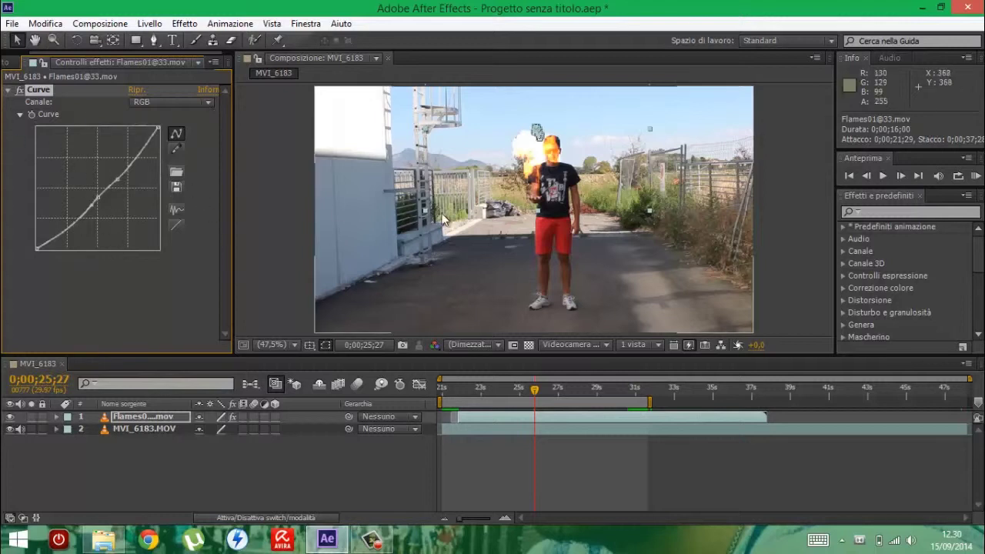
# Step: Delete the Curve effect from the Flames layer
pyautogui.click(97, 296)
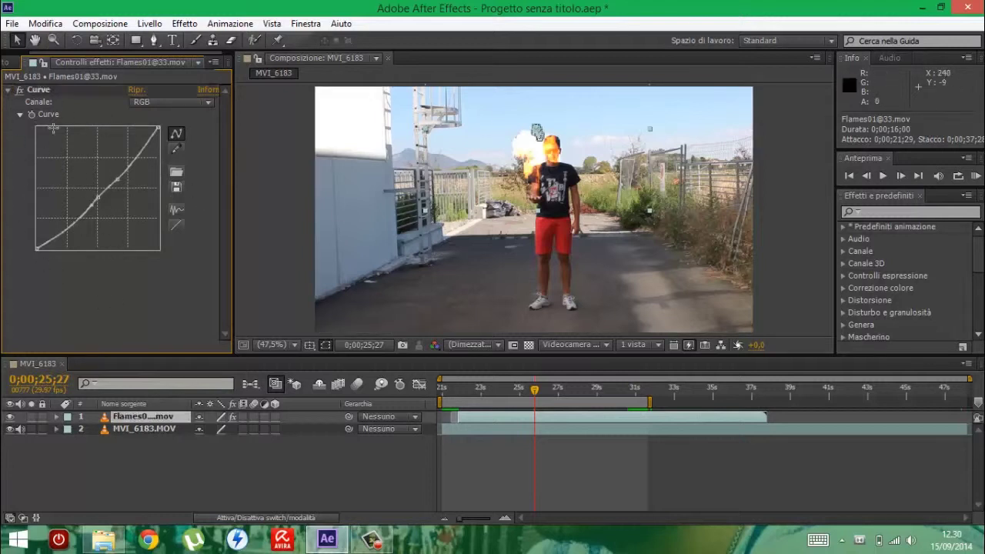
pyautogui.click(45, 91)
pyautogui.press('Delete')
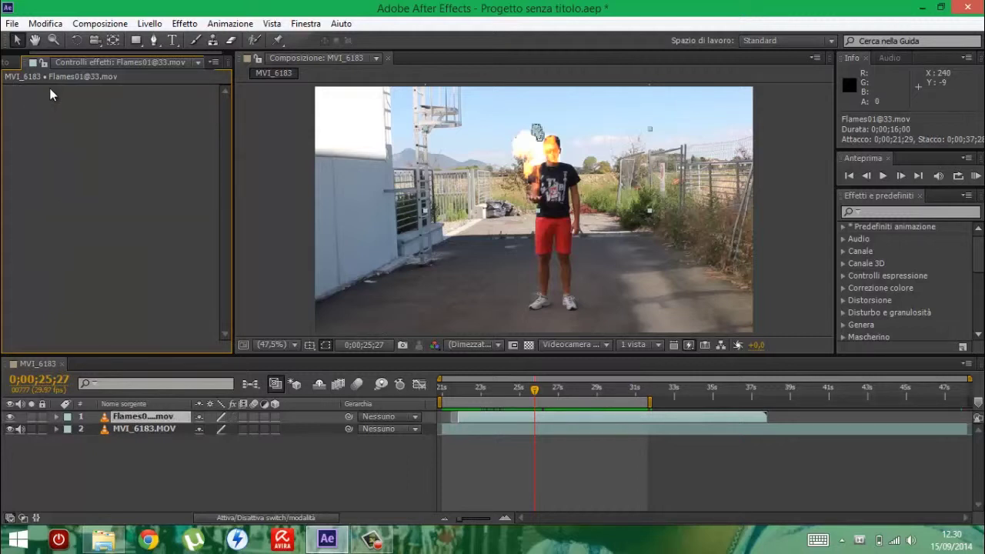
# Step: Show the Progetto panel, then scrub the MVI_6183 timeline to check the flames stay on the hand
pyautogui.click(11, 62)
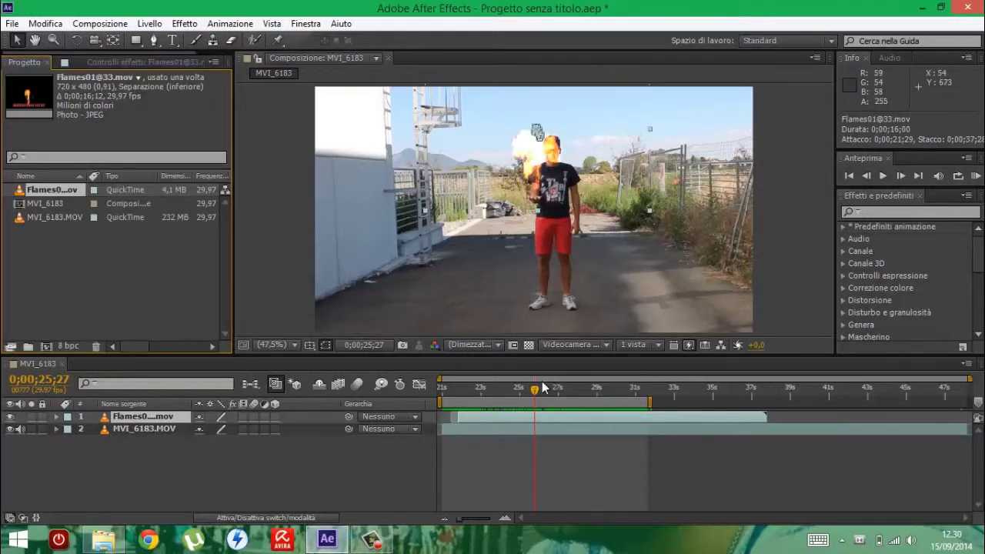
pyautogui.moveTo(543, 392); pyautogui.dragTo(594, 401)
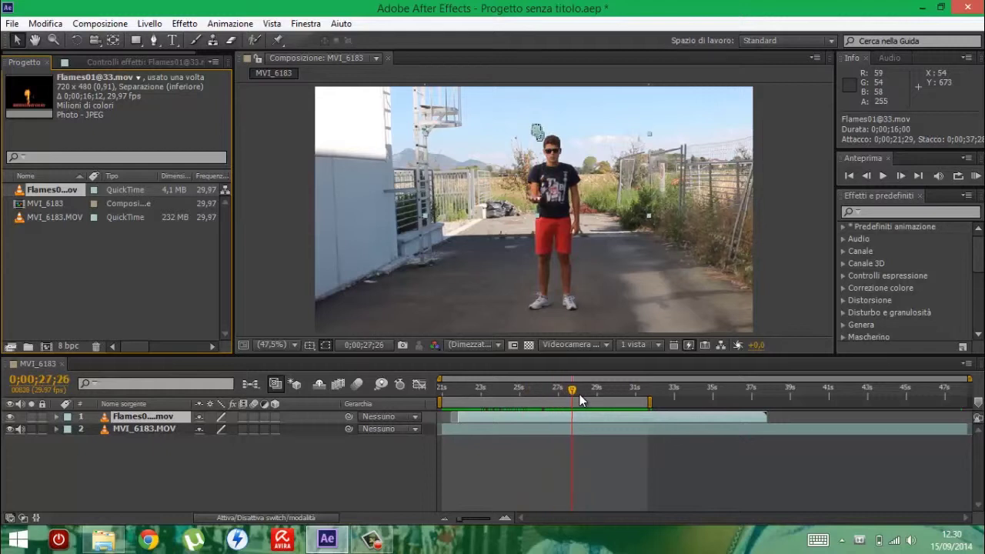
pyautogui.moveTo(594, 402)
pyautogui.mouseDown()
pyautogui.moveTo(506, 392)
pyautogui.moveTo(559, 399)
pyautogui.moveTo(537, 393)
pyautogui.mouseUp()
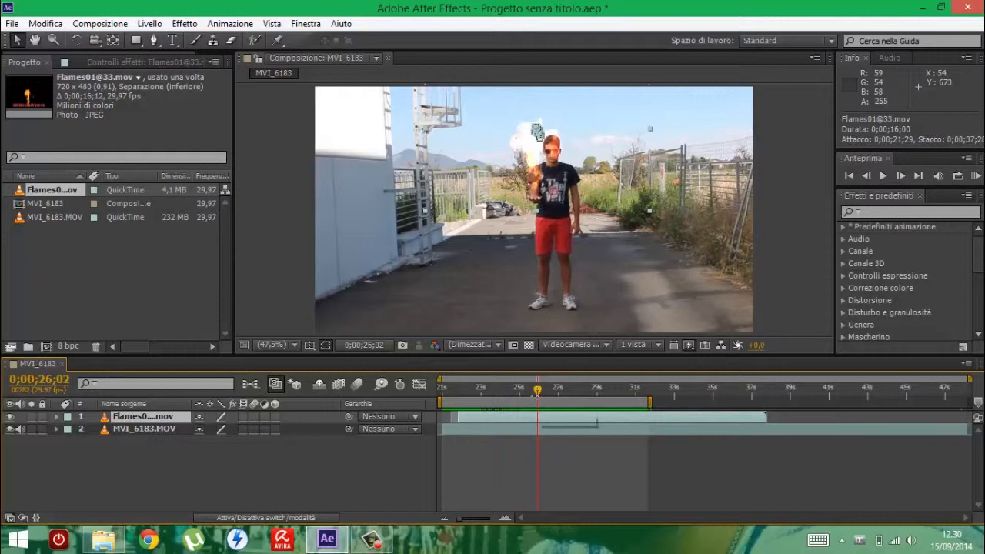
pyautogui.moveTo(539, 393)
pyautogui.mouseDown()
pyautogui.moveTo(566, 400)
pyautogui.moveTo(537, 396)
pyautogui.mouseUp()
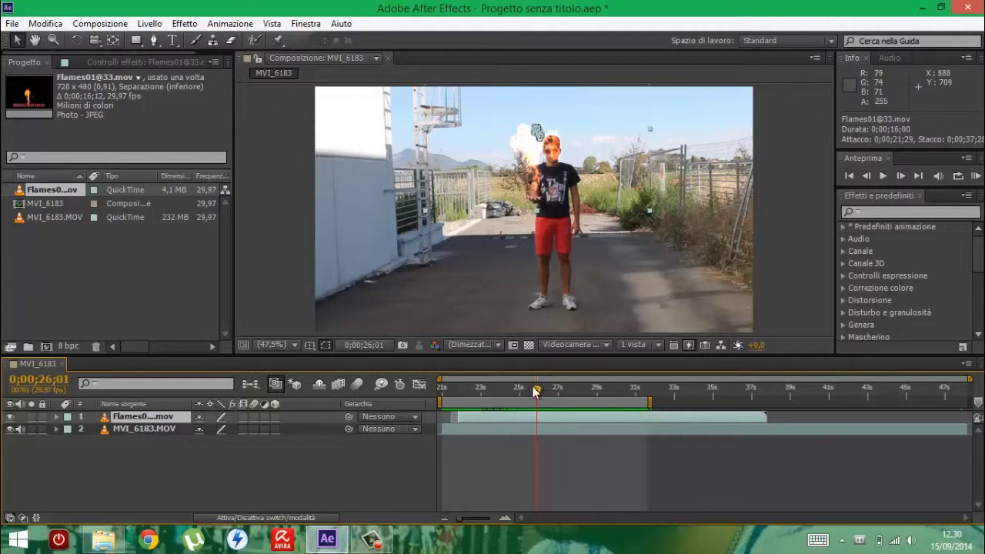
pyautogui.moveTo(536, 391)
pyautogui.mouseDown()
pyautogui.moveTo(551, 399)
pyautogui.moveTo(540, 398)
pyautogui.mouseUp()
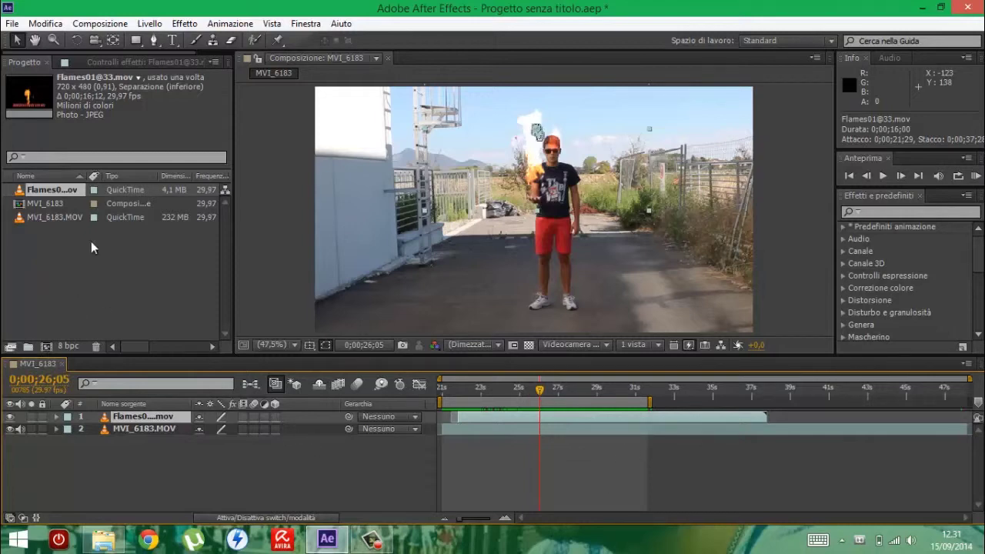
# Step: Add MVI_6183 to the Render Queue from the Composizione menu
pyautogui.click(116, 23)
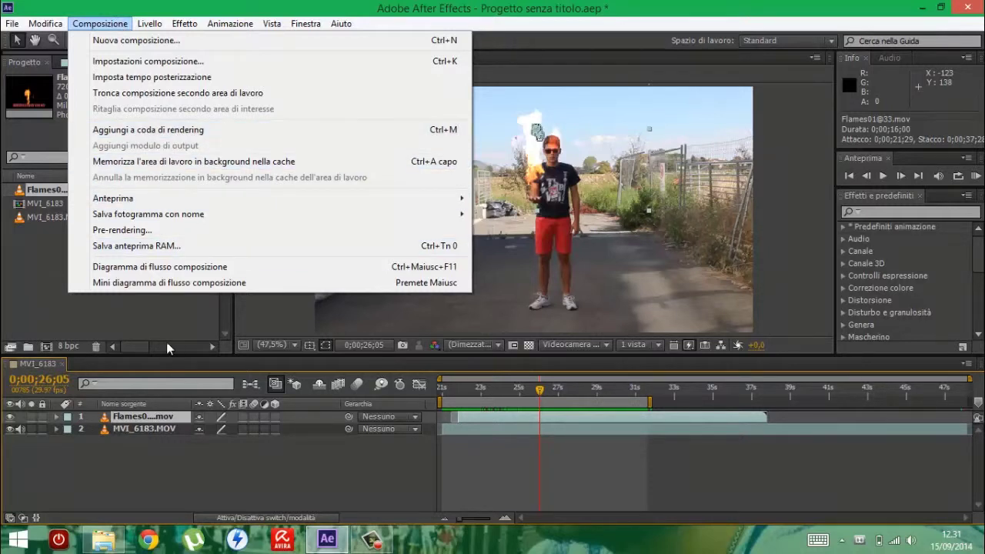
pyautogui.click(178, 129)
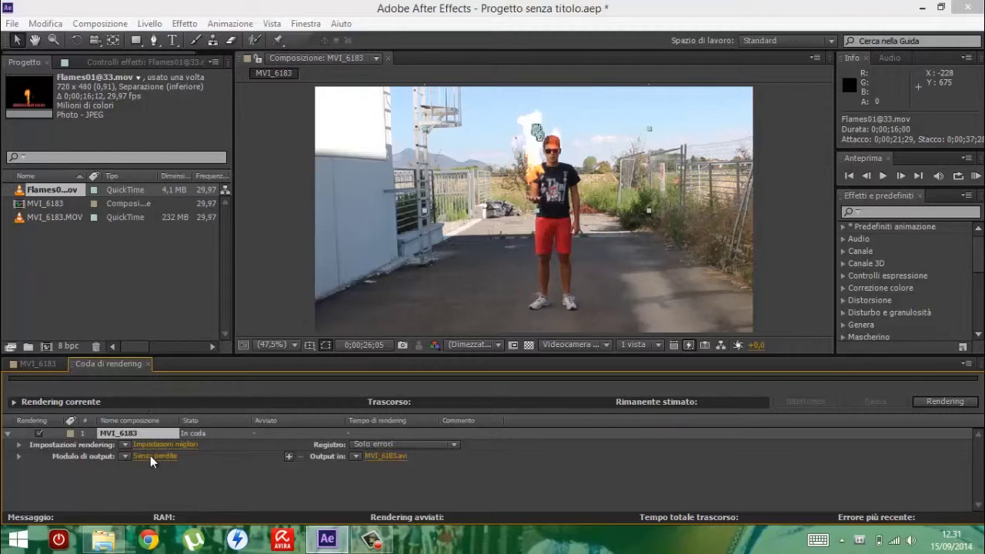
# Step: Change the MVI_6183 output module from Senza perdita to H.264 format with Output audio enabled
pyautogui.click(150, 455)
pyautogui.click(421, 94)
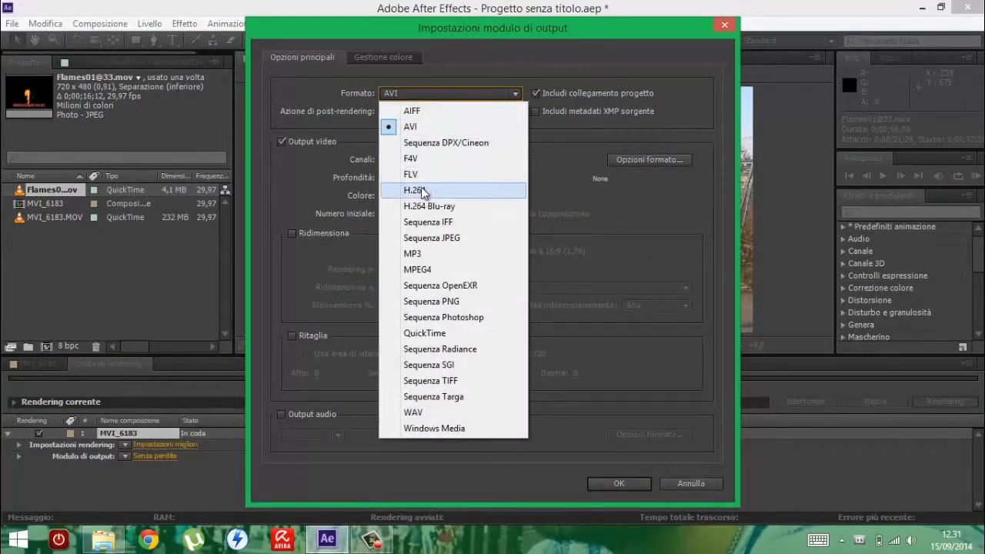
pyautogui.click(420, 190)
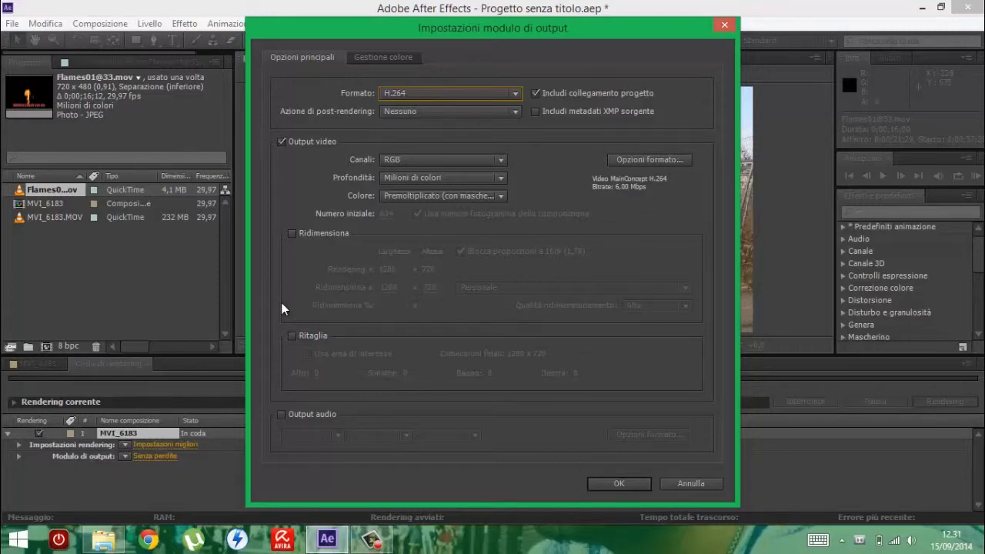
pyautogui.click(452, 93)
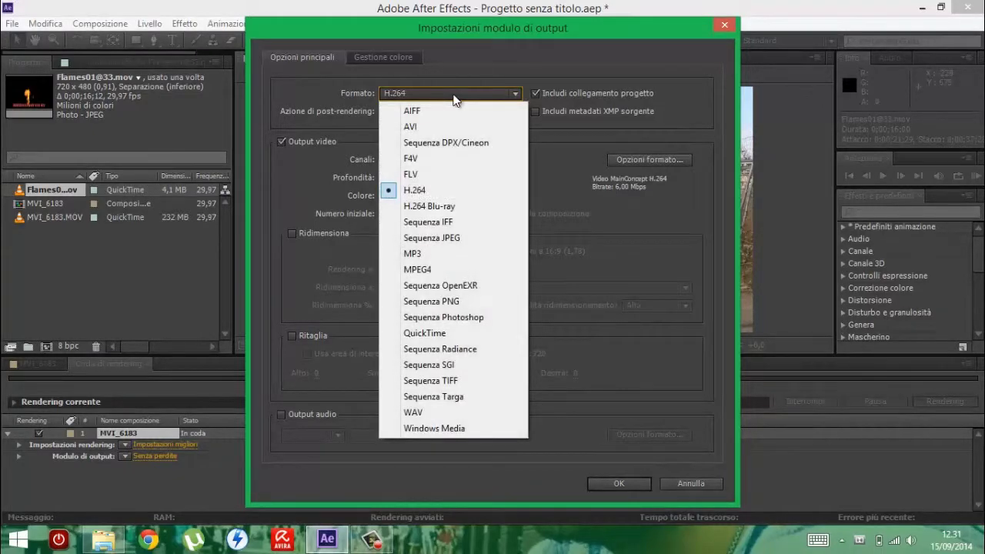
pyautogui.click(453, 94)
pyautogui.click(453, 94)
pyautogui.click(453, 94)
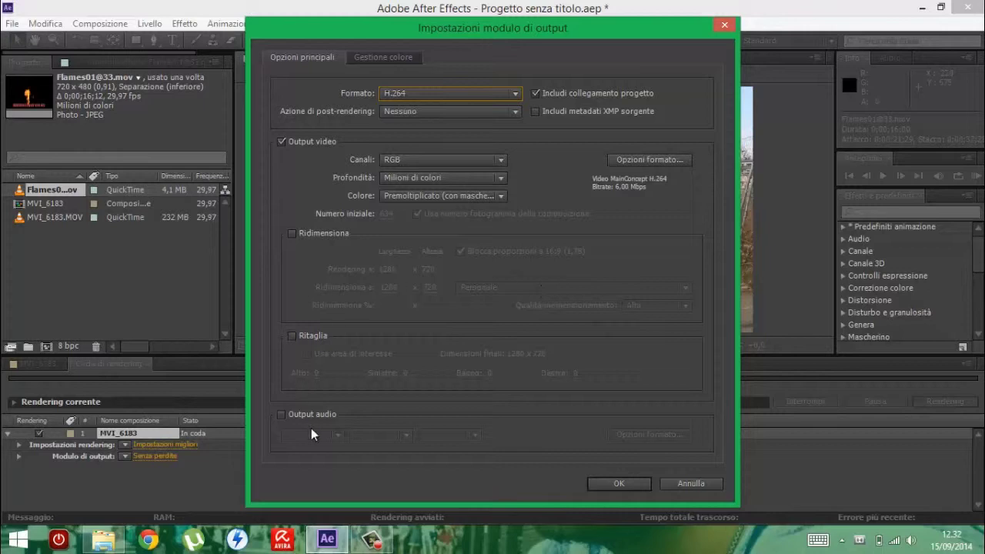
pyautogui.click(280, 415)
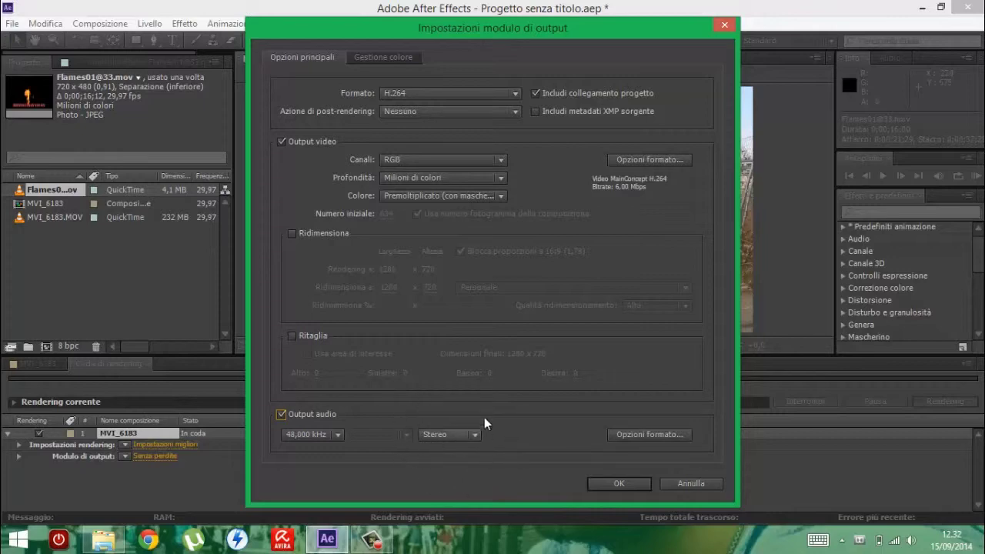
pyautogui.click(611, 482)
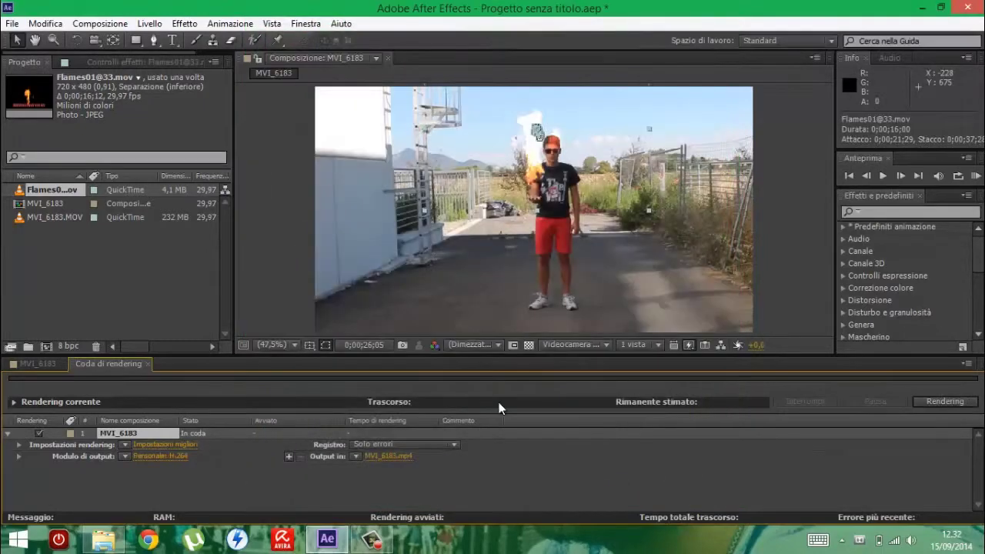
pyautogui.click(391, 457)
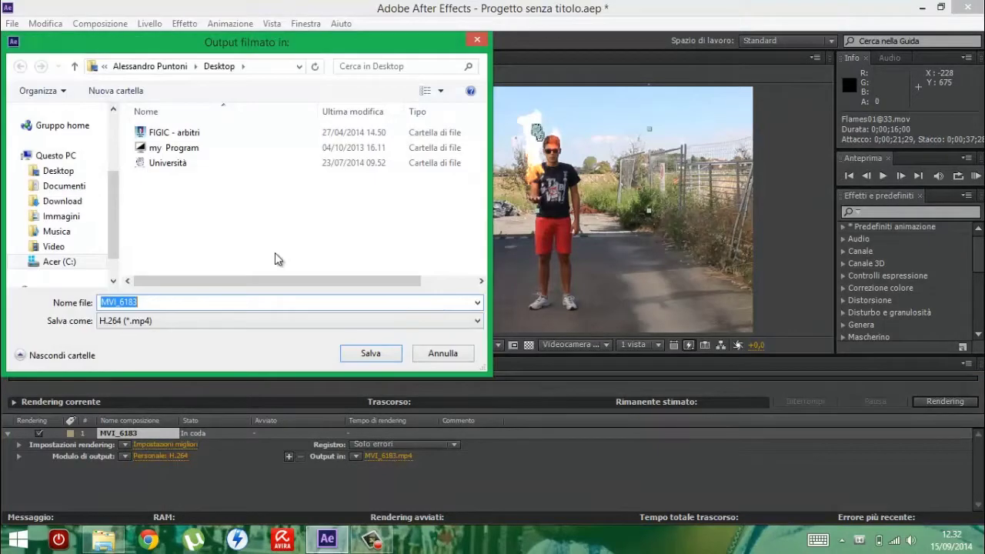
pyautogui.click(73, 172)
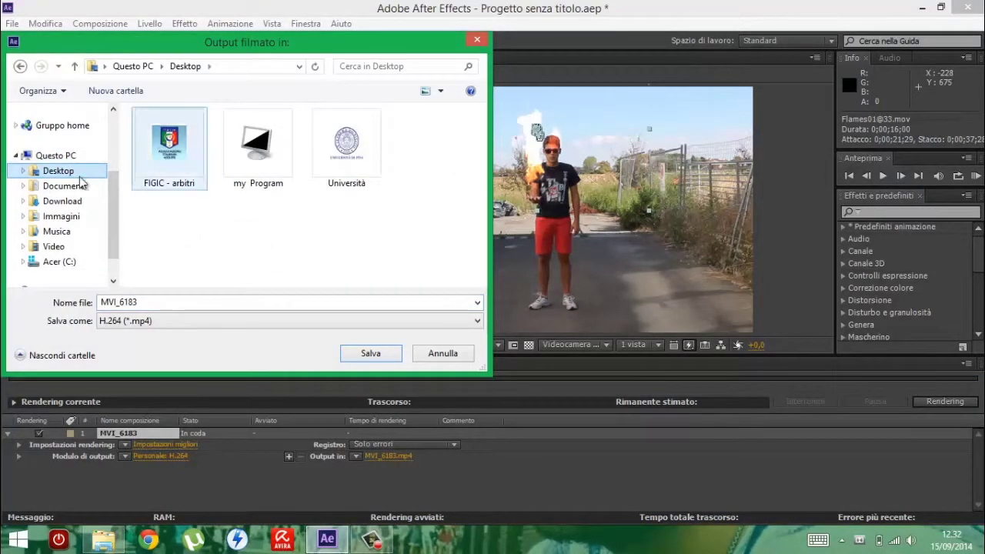
pyautogui.click(62, 201)
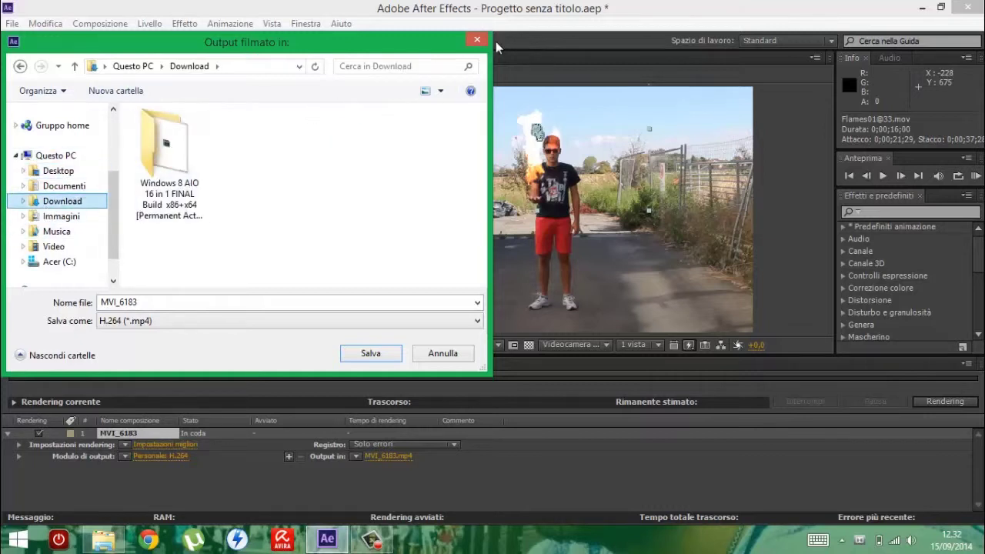
pyautogui.click(66, 186)
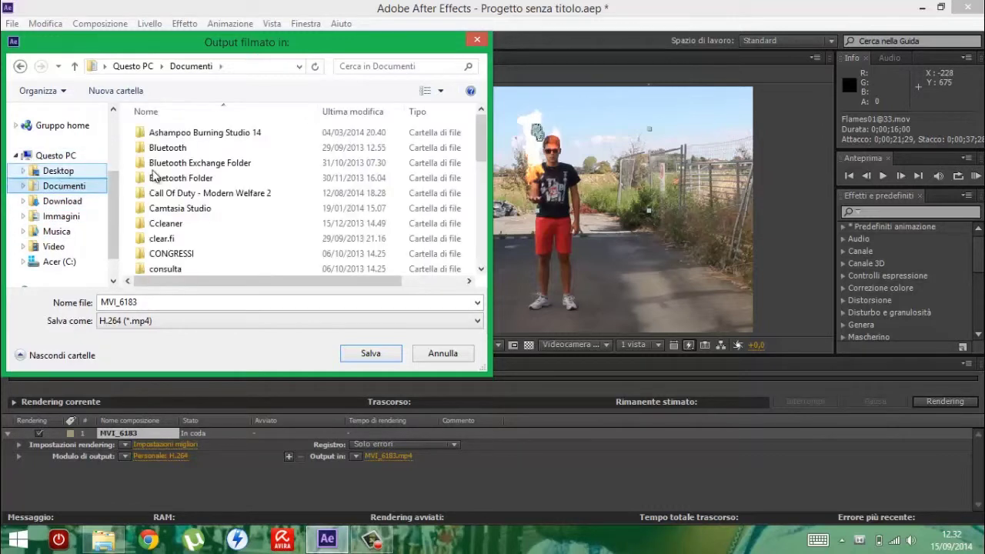
pyautogui.click(477, 41)
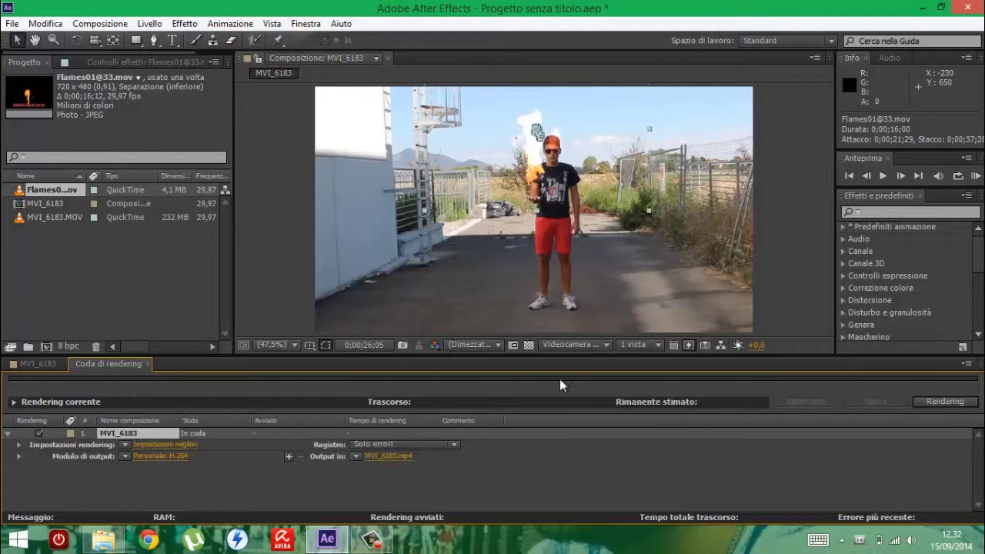
# Step: Close the Coda di rendering tab to bring back the two-layer MVI_6183 timeline
pyautogui.click(147, 364)
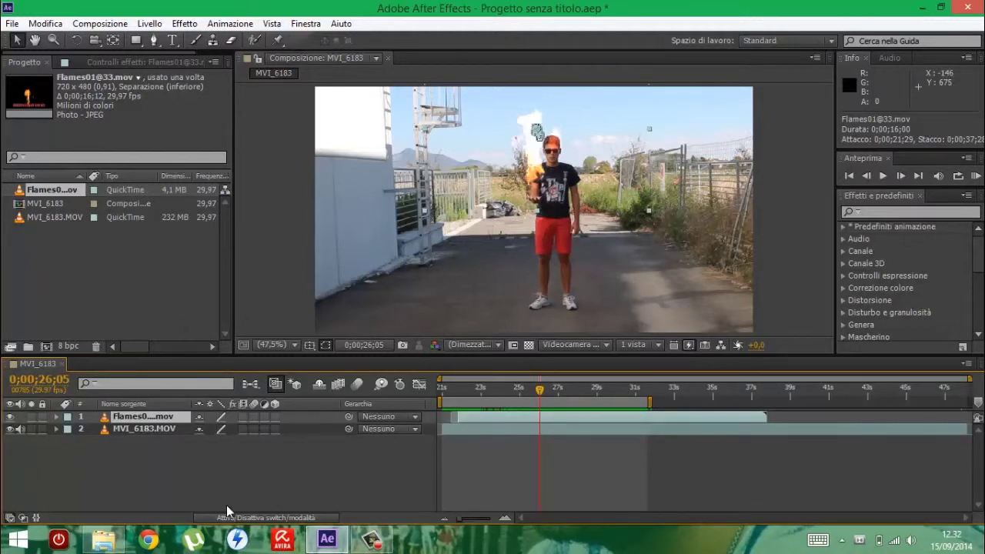